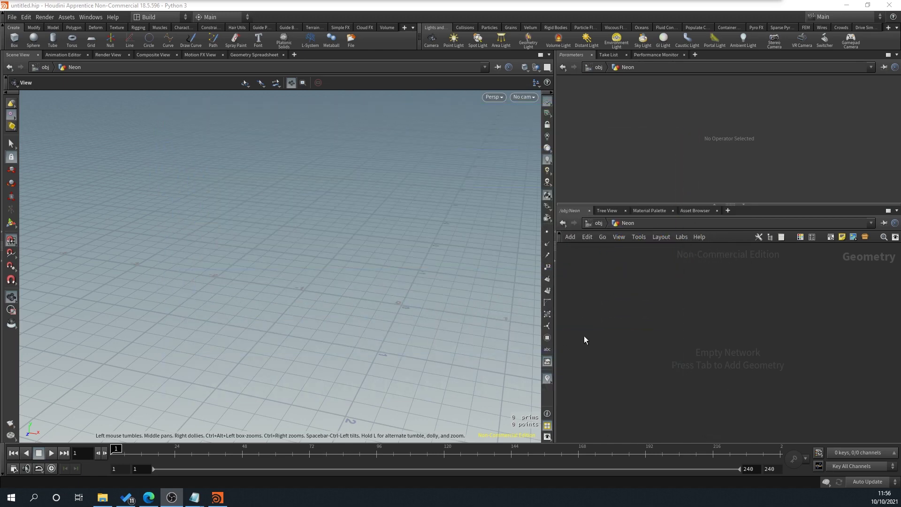
Step: Go up to /obj and delete the Neon object
key("u")
key("Delete")
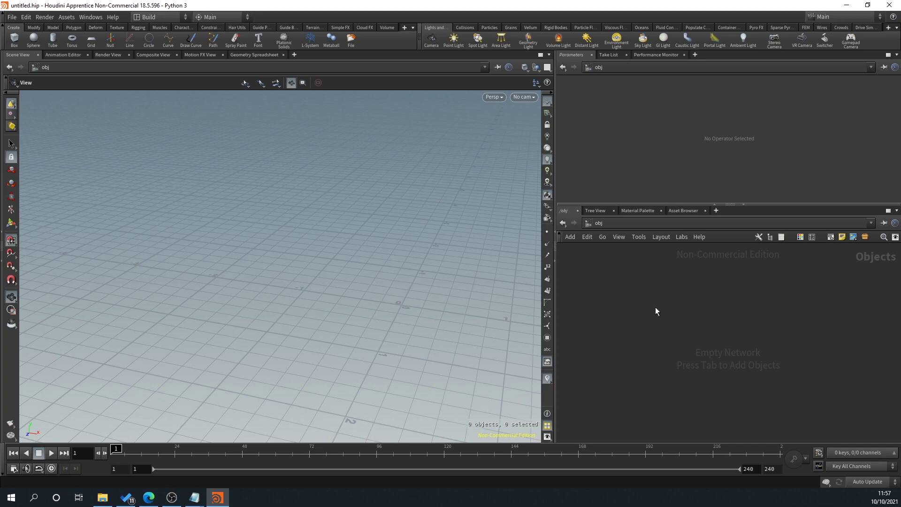
Step: Add a Geometry object named 'Scatter' and dive inside it
key("Tab")
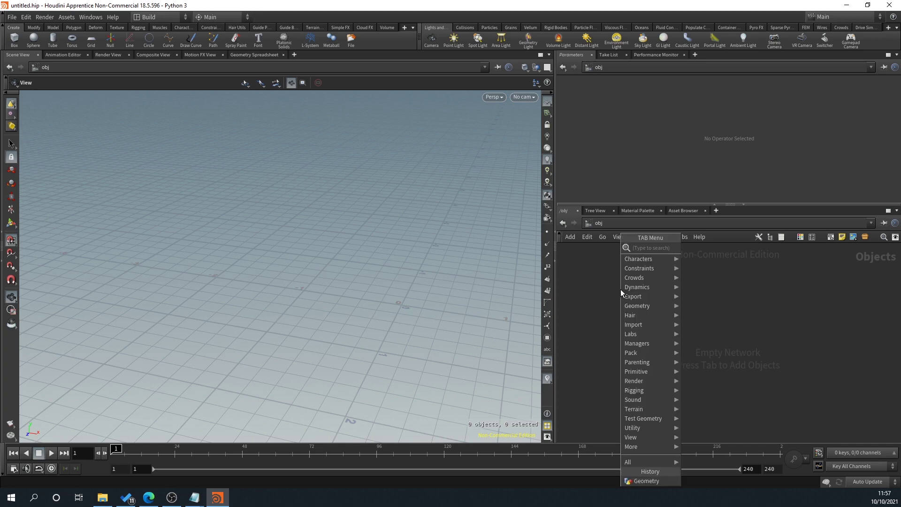
type("geo")
key("Return")
left_click(620, 289)
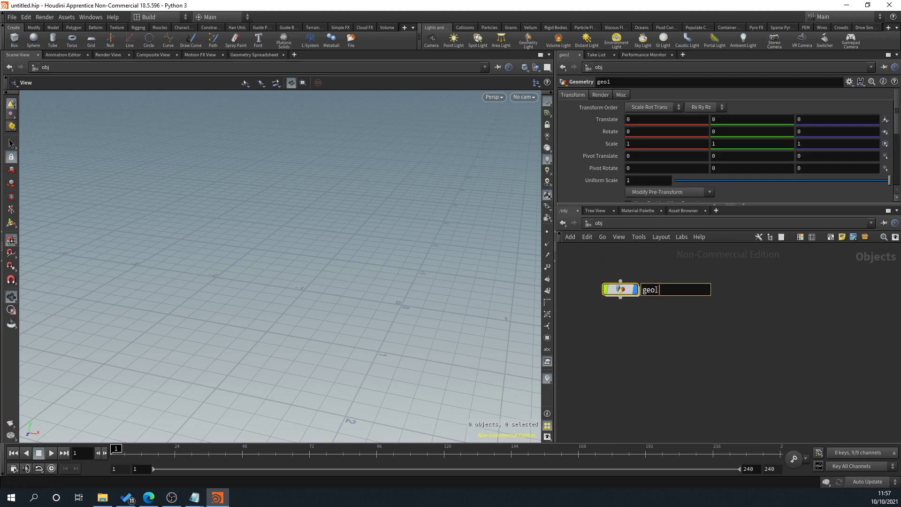
type("Scatter")
key("Return")
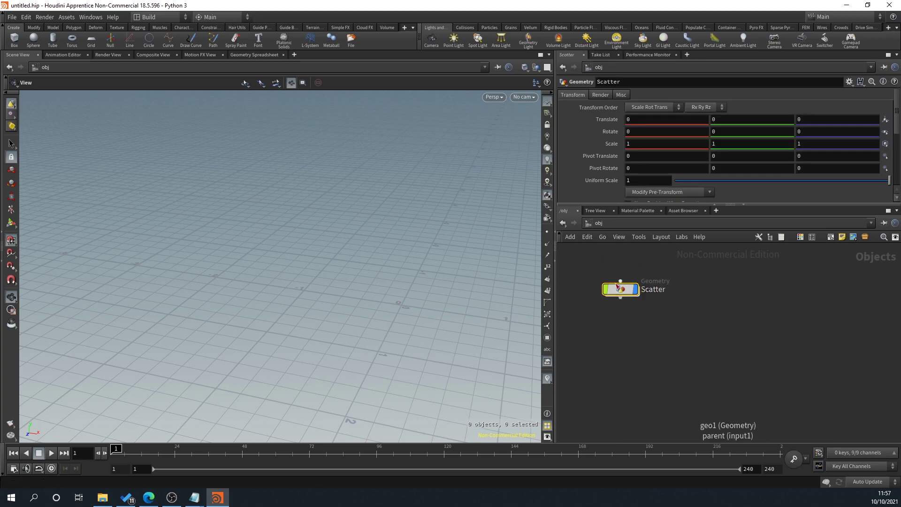
double_click(621, 288)
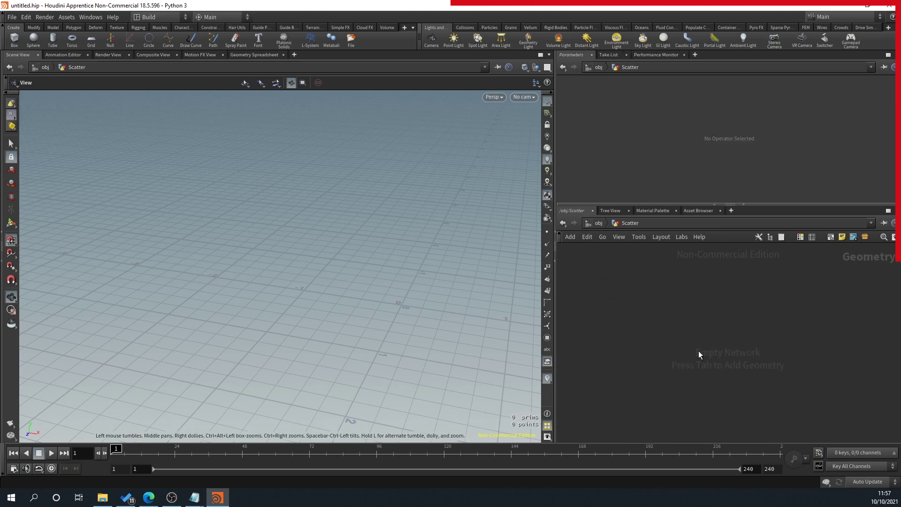
Step: Add a Grid node inside Scatter and frame it in the viewport
key("Tab")
type("grid")
key("Return")
left_click(643, 292)
scroll(426, 302, "down", 5)
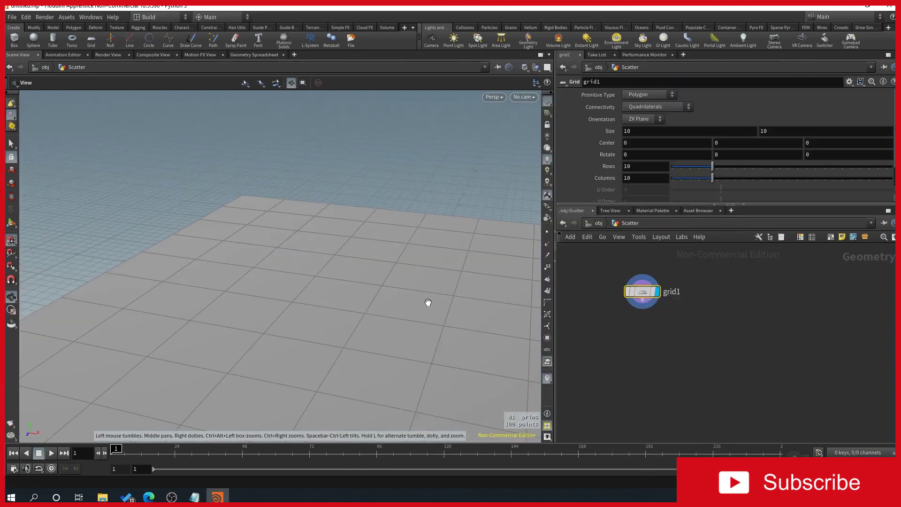
middle_click_drag(459, 306, 328, 259)
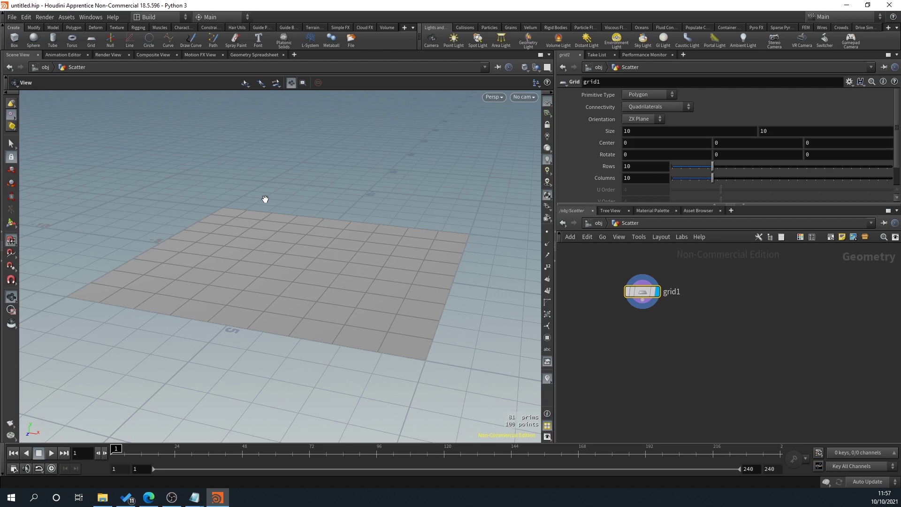
left_click_drag(301, 199, 249, 155)
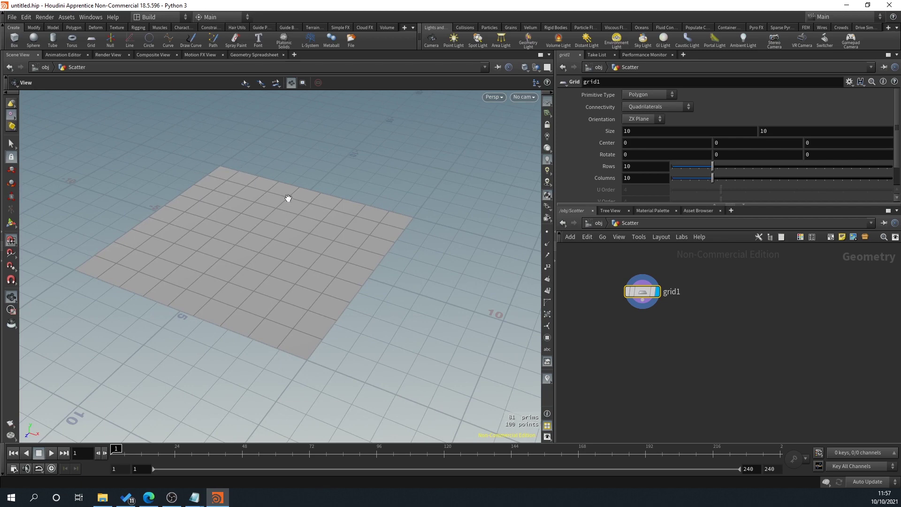
left_click_drag(145, 295, 441, 234)
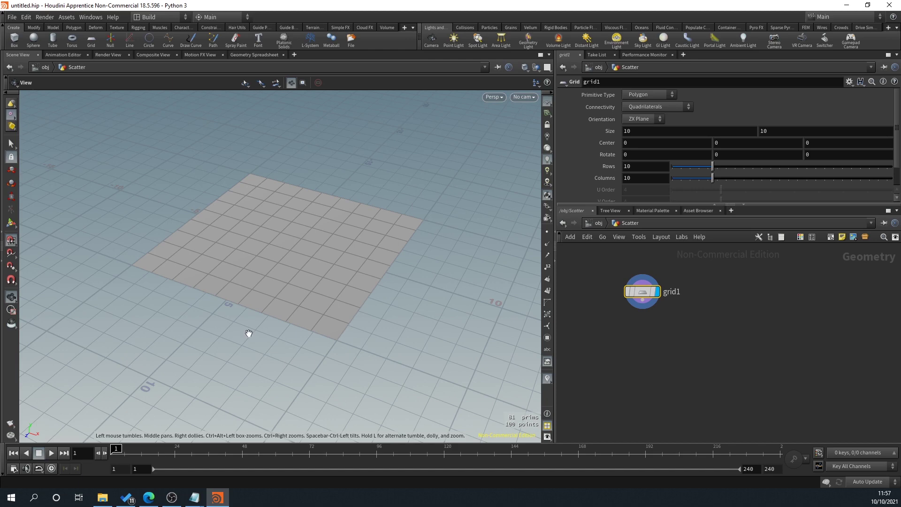
left_click_drag(235, 336, 293, 328)
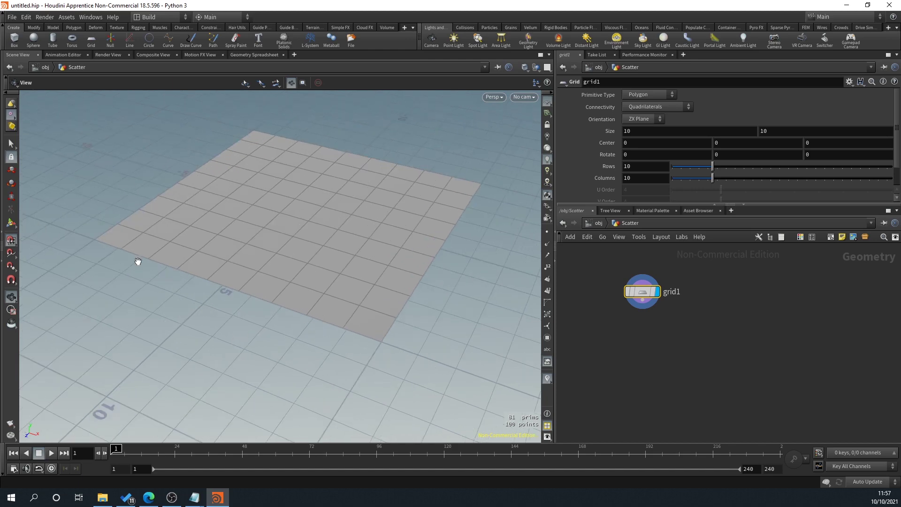
left_click_drag(142, 260, 94, 311)
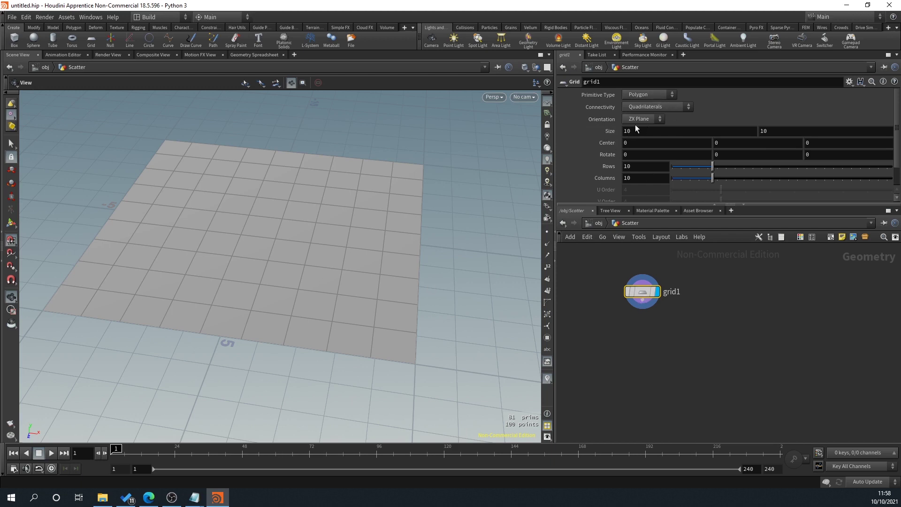
Step: Set the grid to 2 rows and 2 columns, keeping the X size at 10
double_click(629, 131)
type("2")
key("Return")
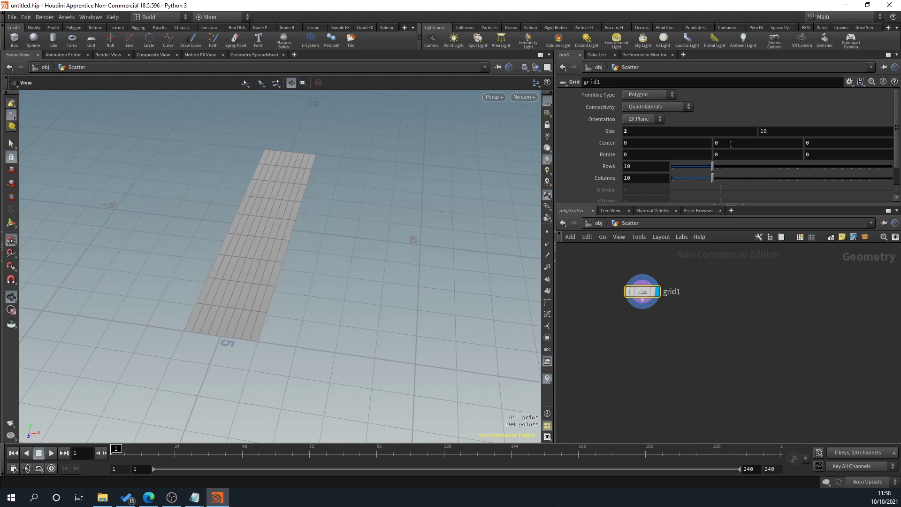
double_click(640, 132)
type("10")
key("Return")
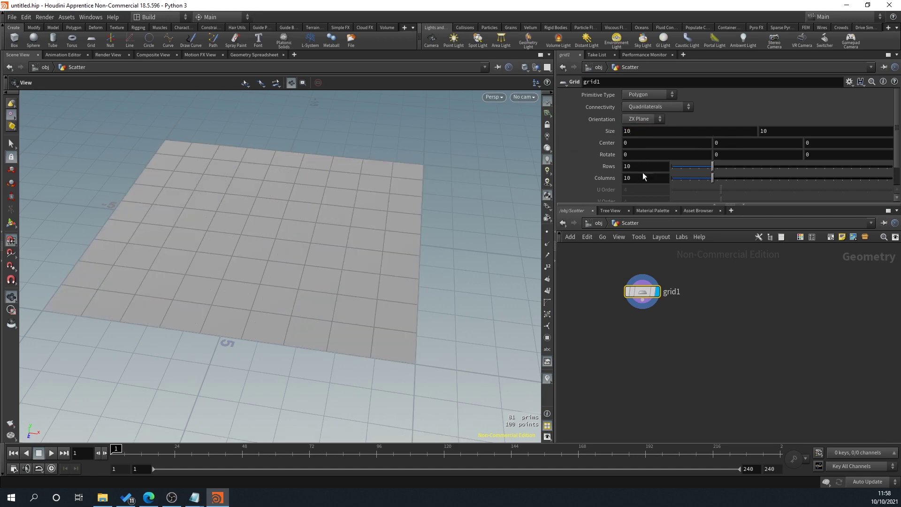
double_click(629, 166)
type("2")
key("Return")
double_click(630, 177)
type("2")
key("Return")
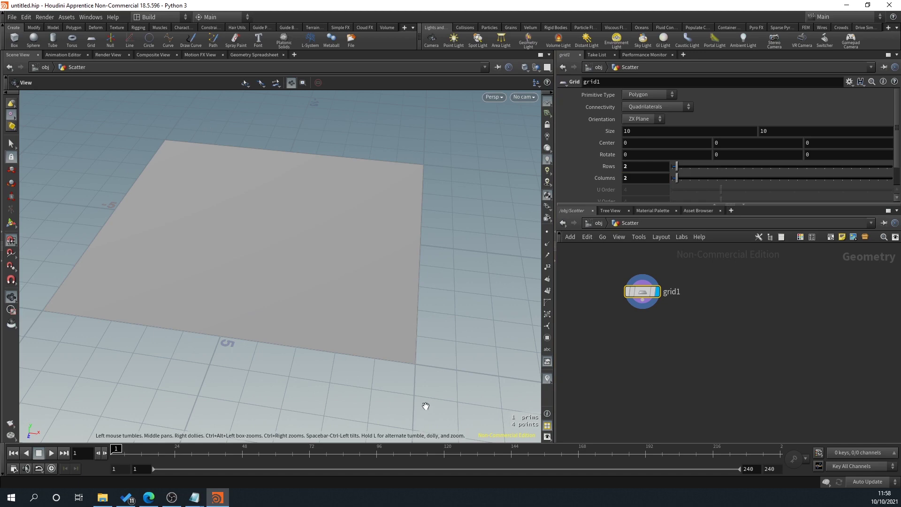
middle_click_drag(643, 319, 656, 294)
left_click_drag(656, 283, 657, 294)
Step: Add a Scatter node wired under grid1 and set its display flag
key("Tab")
type("scatter")
key("Return")
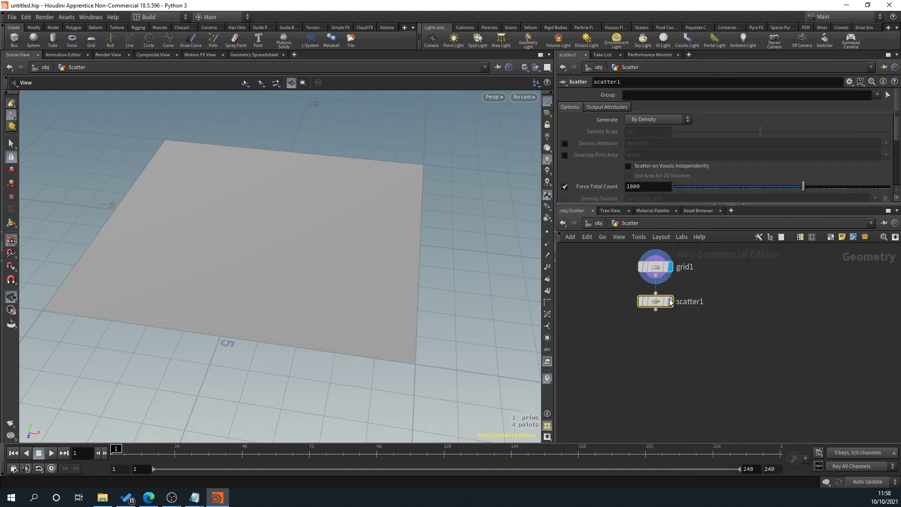
left_click(670, 302)
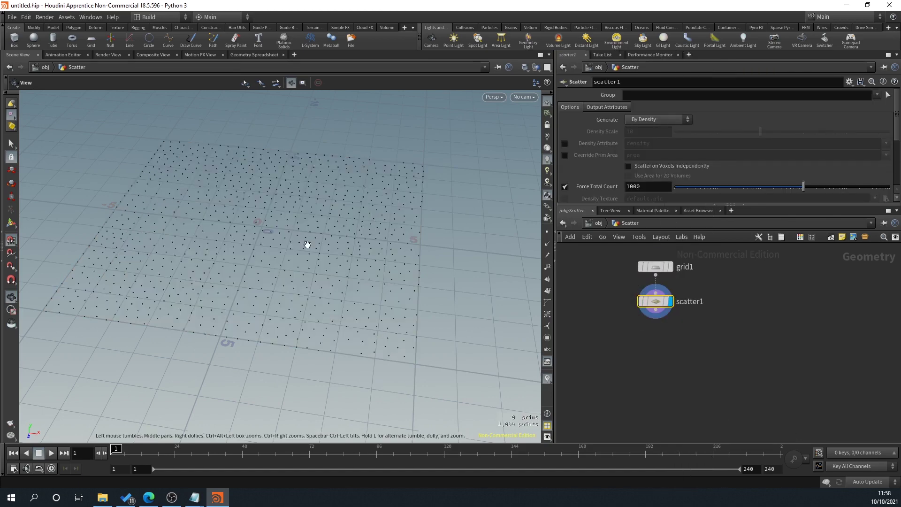
left_click(548, 233)
left_click_drag(332, 262, 390, 209)
left_click_drag(507, 252, 205, 195)
left_click_drag(283, 310, 218, 270)
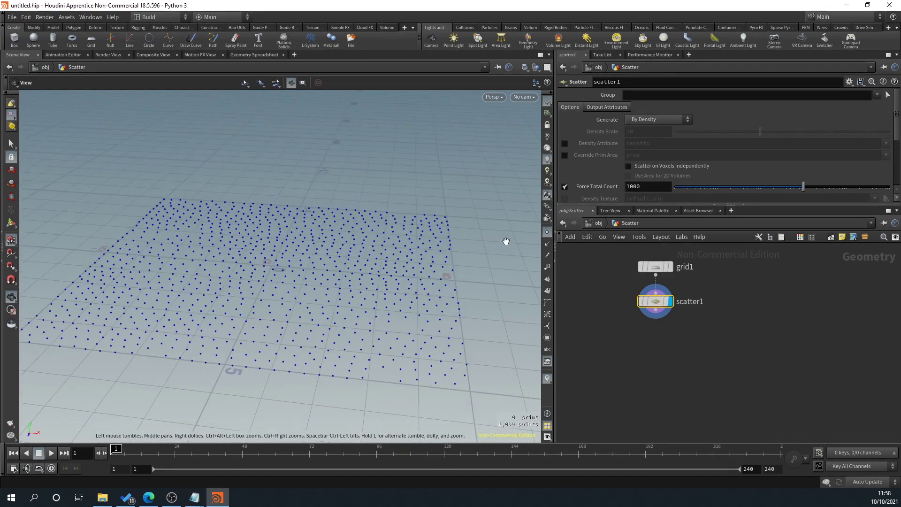
left_click(547, 233)
middle_click_drag(376, 290, 358, 278)
left_click_drag(358, 277, 336, 282)
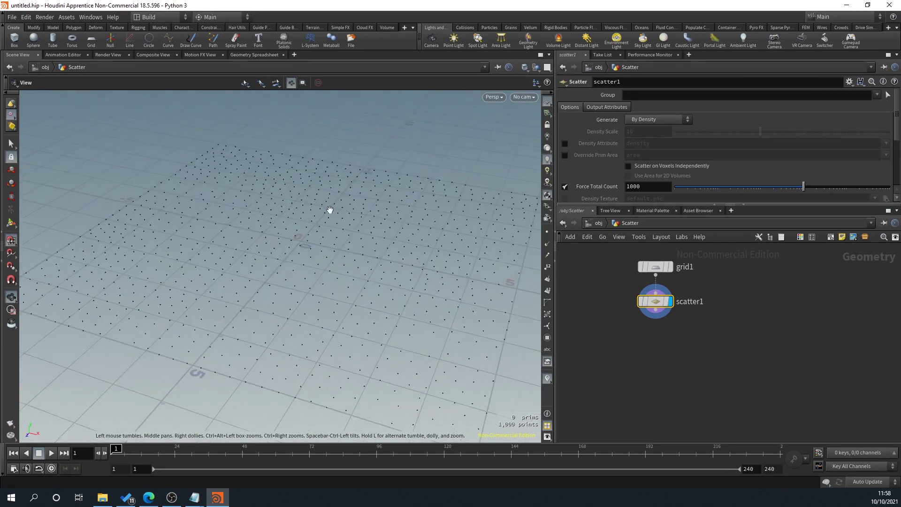
left_click_drag(322, 207, 181, 195)
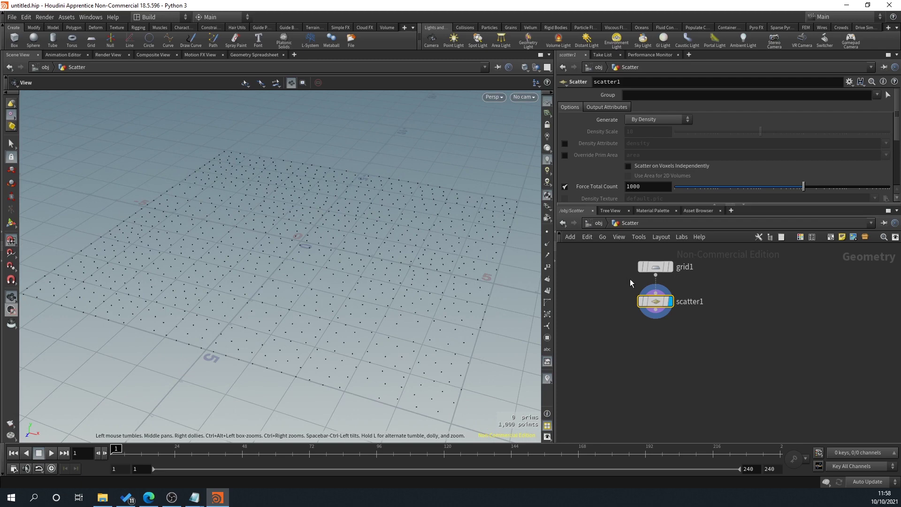
Step: Set scatter1's Force Total Count to 100 points
left_click(655, 267)
middle_click_drag(637, 131, 640, 113)
left_click(653, 301)
scroll(579, 179, "down", 4)
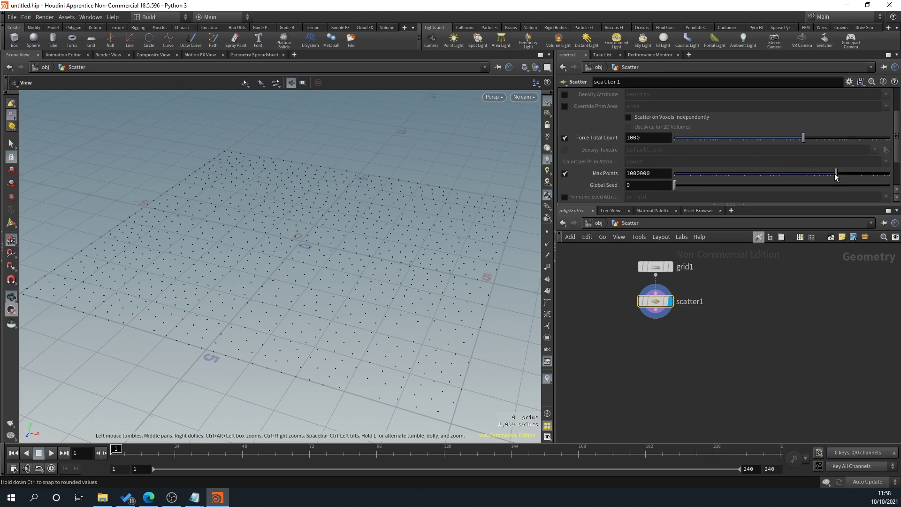
mouse_move(836, 176)
left_mouse_down()
mouse_move(754, 177)
mouse_move(835, 175)
left_mouse_up()
left_click_drag(804, 138, 782, 143)
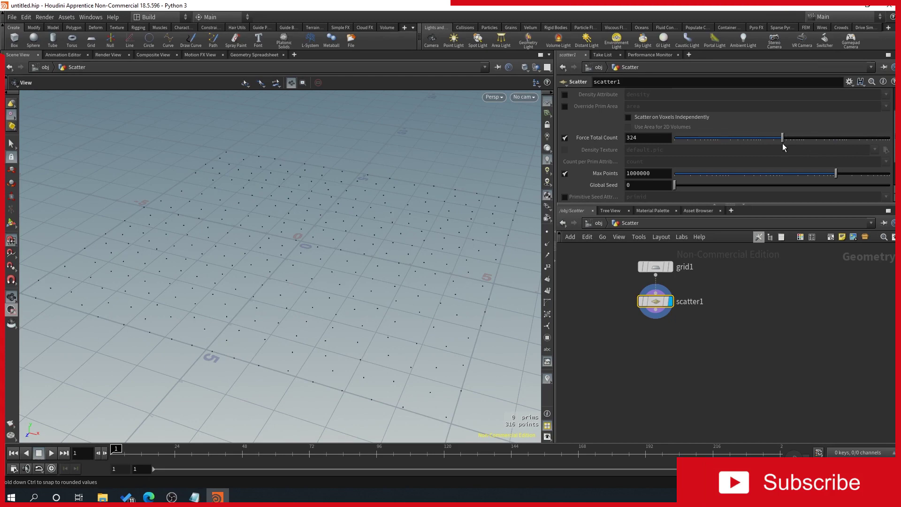
double_click(643, 138)
type("100")
key("Return")
scroll(687, 372, "down", 2)
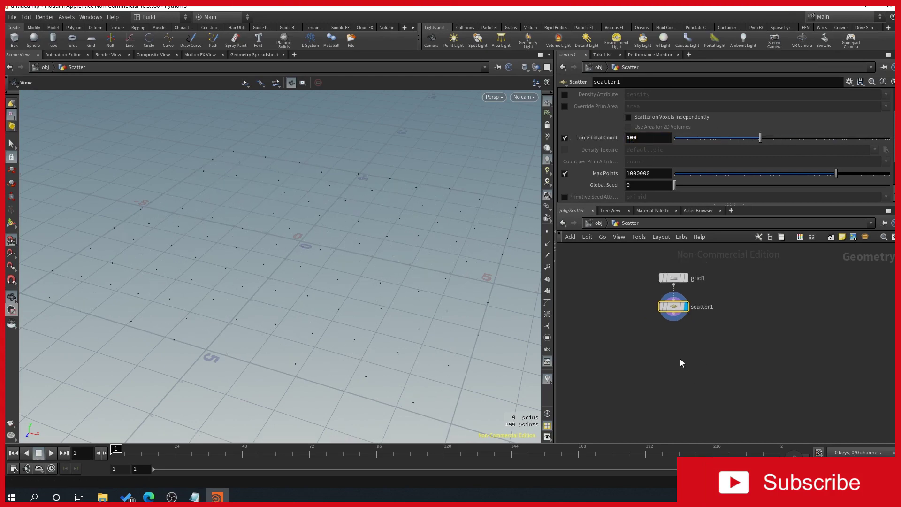
left_click_drag(352, 291, 197, 207)
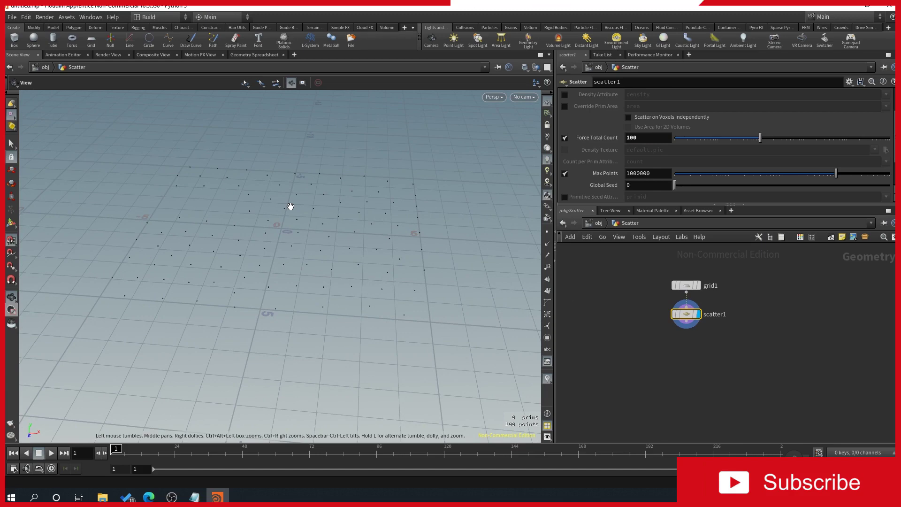
middle_click_drag(666, 279, 693, 289)
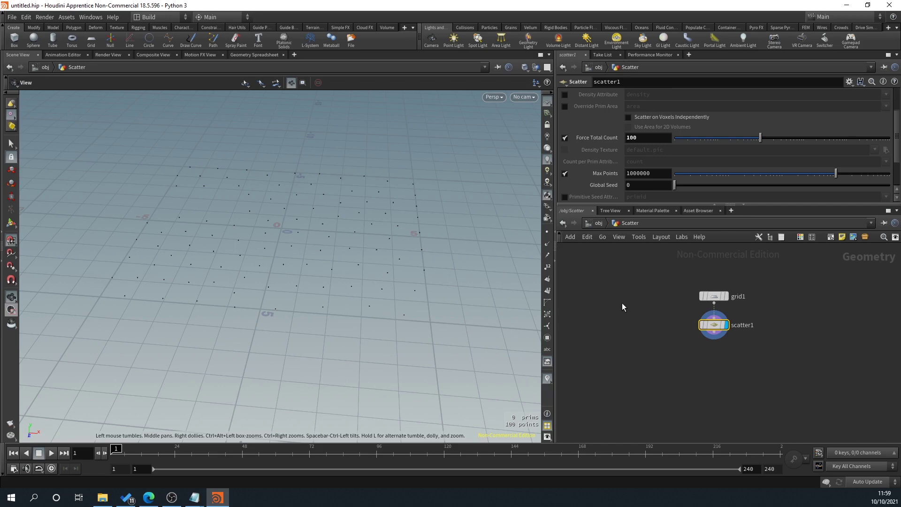
Step: Add a Box node with Primitive Type set to Polygon Mesh
key("Tab")
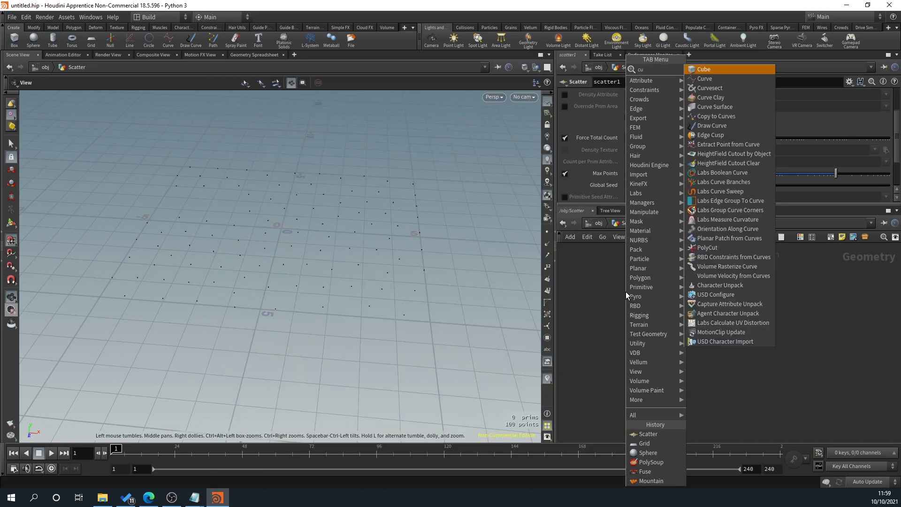
key("Return")
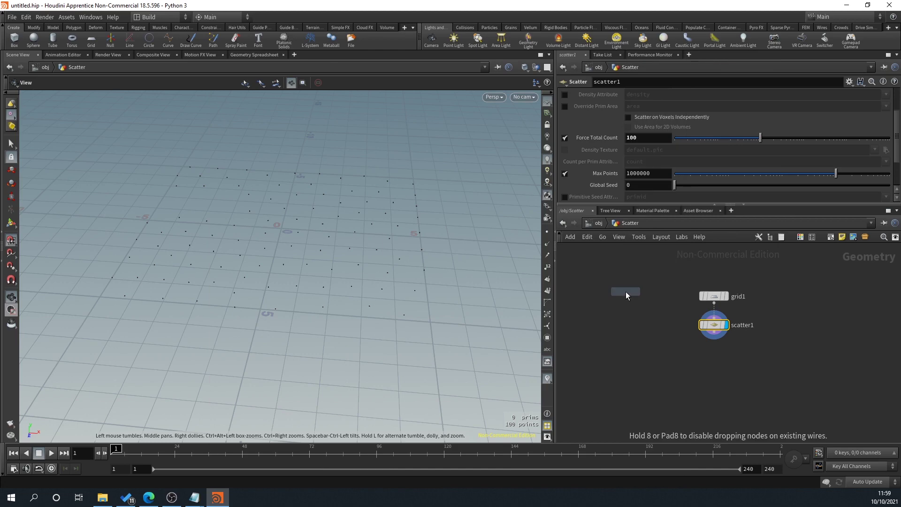
left_click(627, 291)
scroll(644, 338, "up", 1)
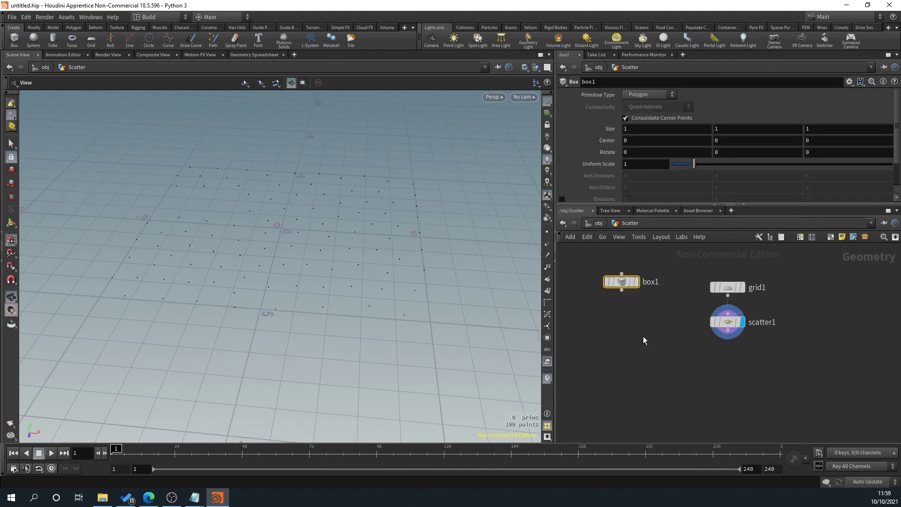
left_click(657, 96)
left_click(656, 113)
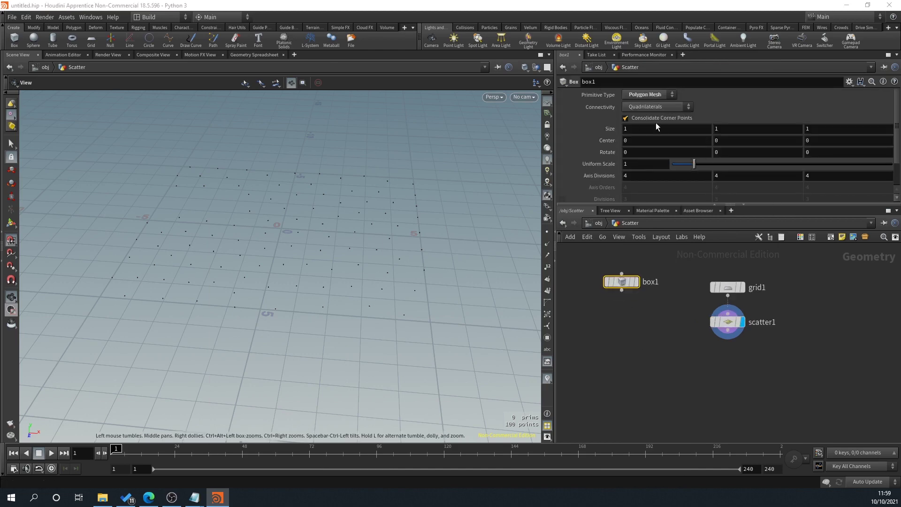
Step: Give the box Axis Divisions 2, 2, 2 and Uniform Scale 0.1
left_click(646, 177)
type("2")
key("Return")
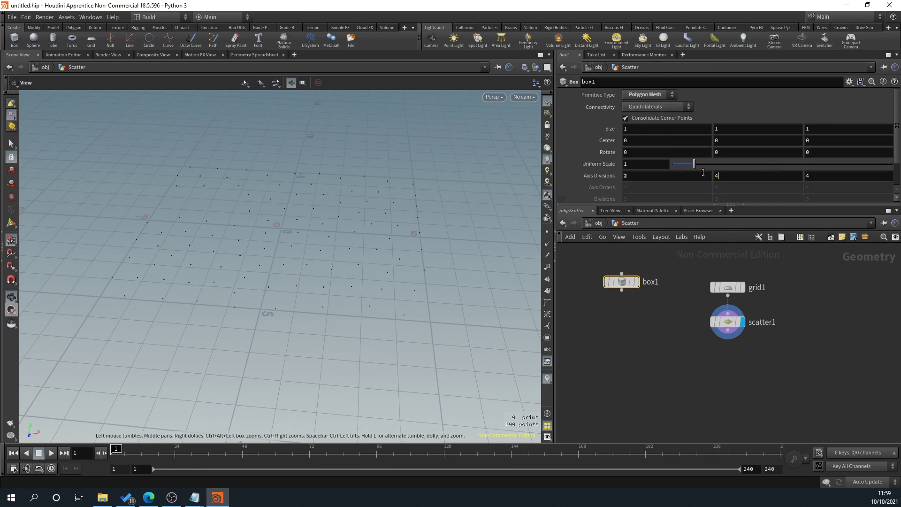
left_click(839, 175)
type("2")
key("Return")
left_click(645, 164)
type(".1")
key("Return")
middle_click_drag(698, 414, 668, 368)
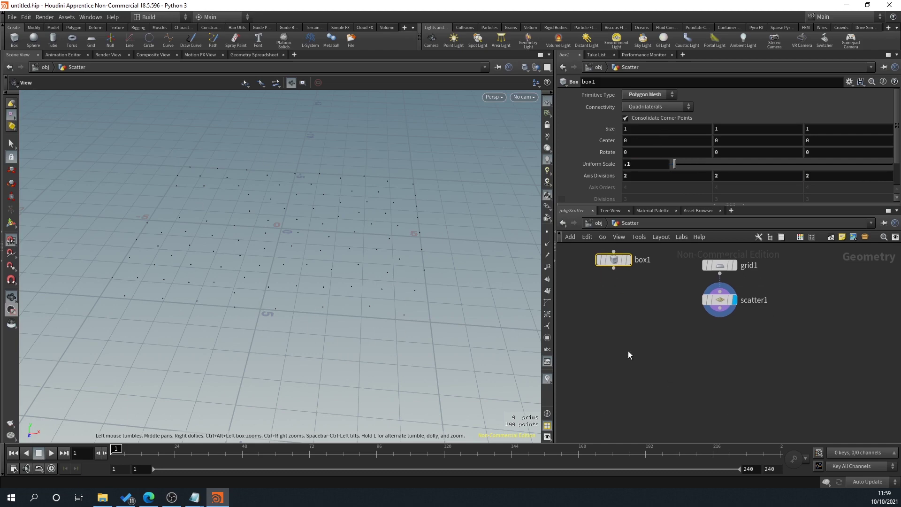
key("Tab")
Step: Add a Copy to Points node copying box1 onto scatter1's points, and display it
type("copy to")
key("Return")
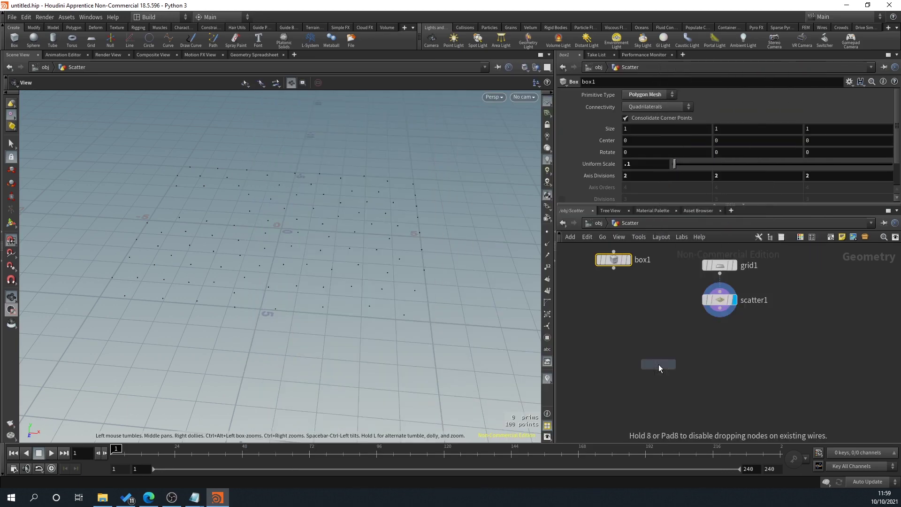
left_click(667, 382)
left_click(719, 316)
left_click(673, 373)
left_click(613, 269)
left_click(659, 373)
left_click(681, 382)
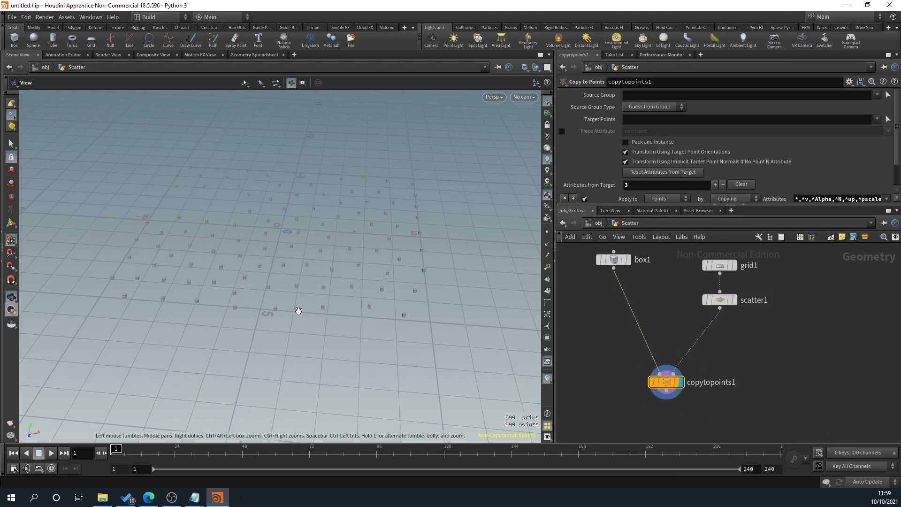
left_click_drag(297, 316, 354, 298)
Step: Change box1's Uniform Scale to 0.5
left_click(614, 259)
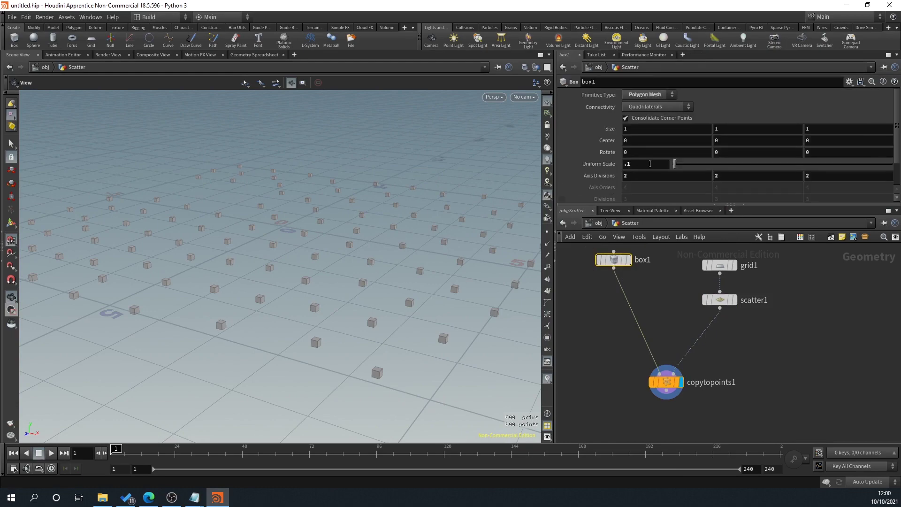
left_click(651, 164)
type(".5")
key("Return")
scroll(241, 332, "down", 5)
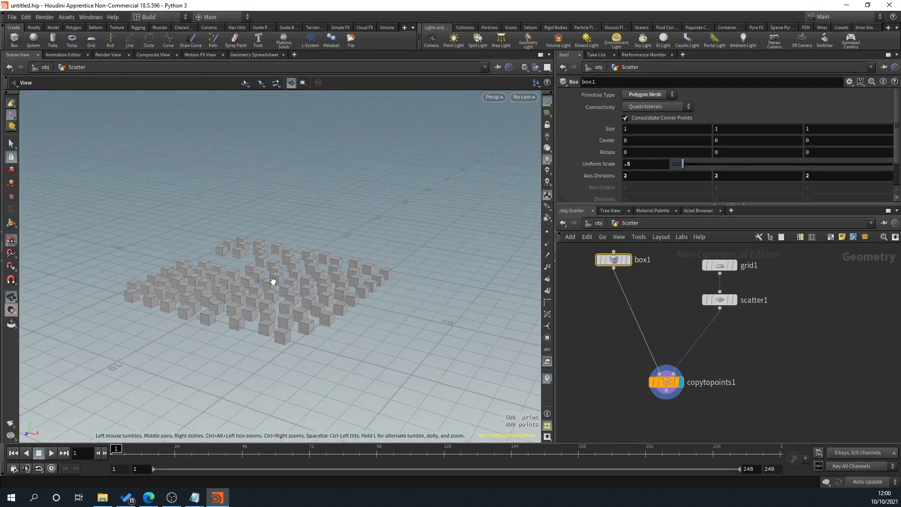
left_click_drag(271, 258, 203, 258)
scroll(328, 277, "up", 5)
left_click_drag(328, 278, 335, 308)
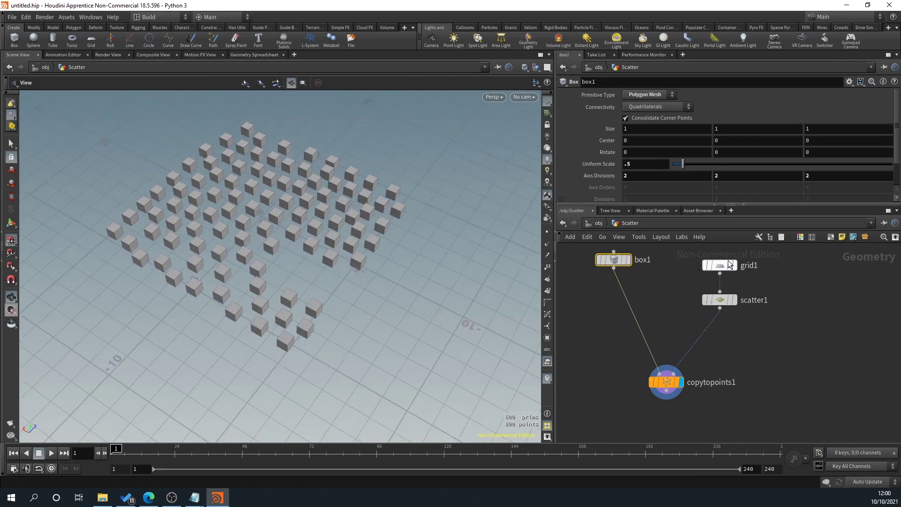
Step: Lower scatter1's Force Total Count to 40 points
left_click(720, 300)
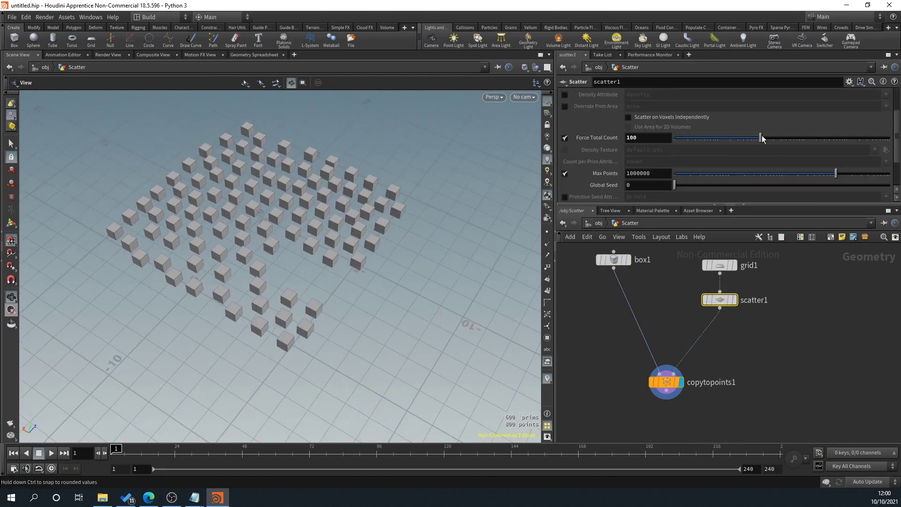
mouse_move(762, 138)
left_mouse_down()
mouse_move(801, 128)
mouse_move(732, 131)
mouse_move(756, 131)
mouse_move(743, 137)
left_mouse_up()
left_click_drag(331, 258, 343, 272)
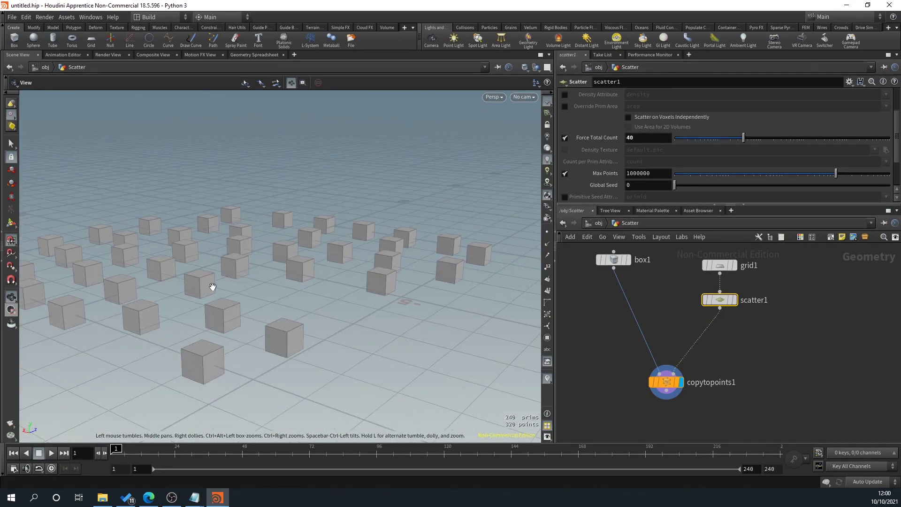
left_click_drag(274, 272, 242, 285)
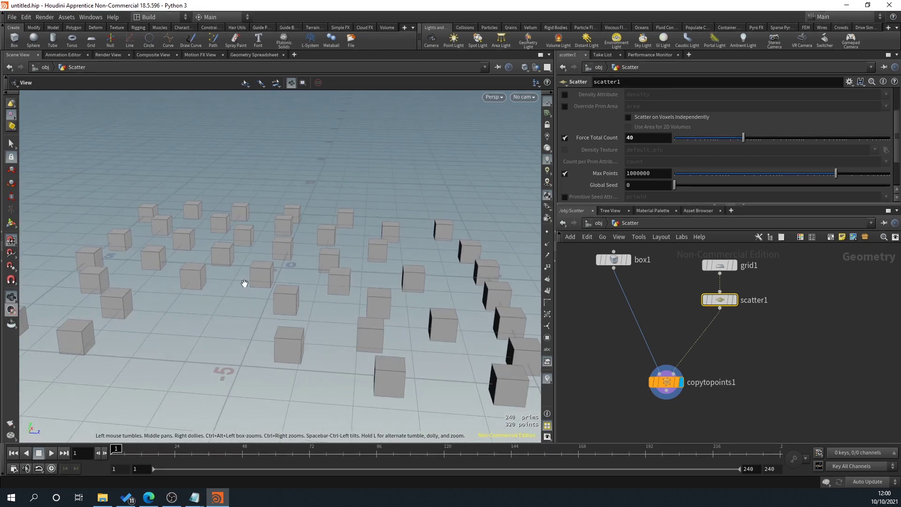
left_click_drag(168, 325, 292, 217)
left_click_drag(208, 233, 279, 284)
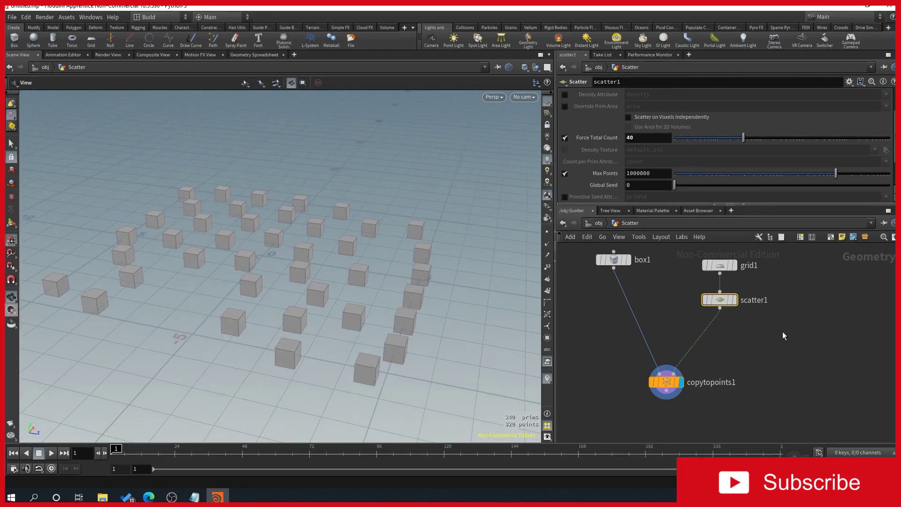
Step: Move grid1 and scatter1 up and pull a new wire from scatter1's output
scroll(755, 352, "down", 2)
left_click(701, 313, "shift")
left_click_drag(700, 313, 713, 271)
left_click(745, 308)
left_click_drag(712, 307, 709, 327)
left_click(709, 326)
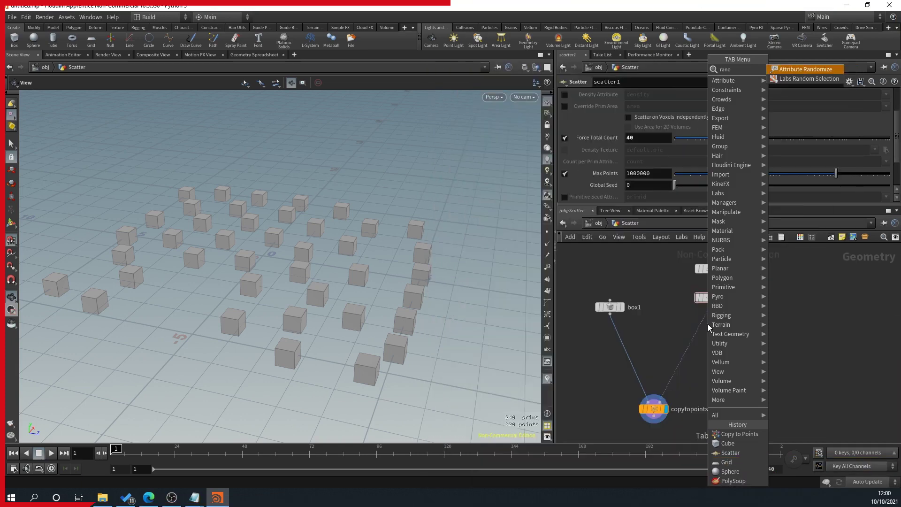
Step: Place an Attribute Randomize node under scatter1 and rename it 'RandScale'
key("Escape")
left_click(707, 324)
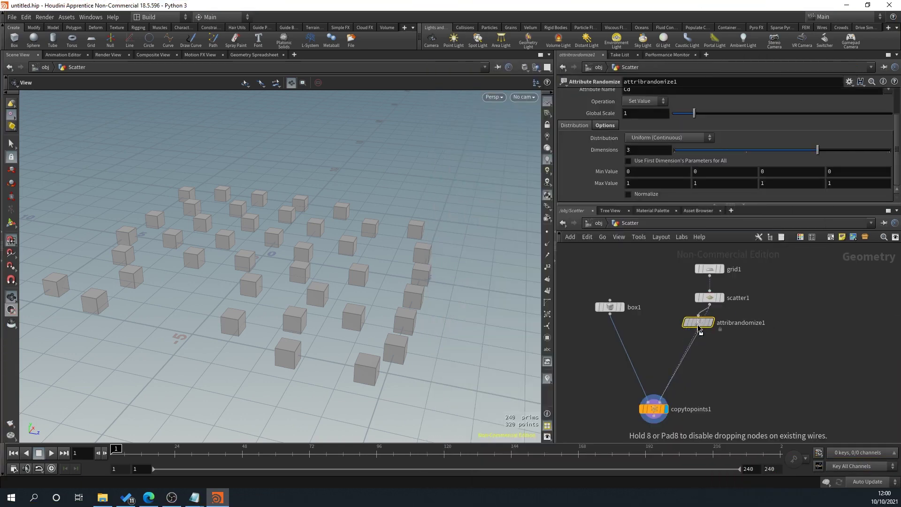
double_click(699, 327)
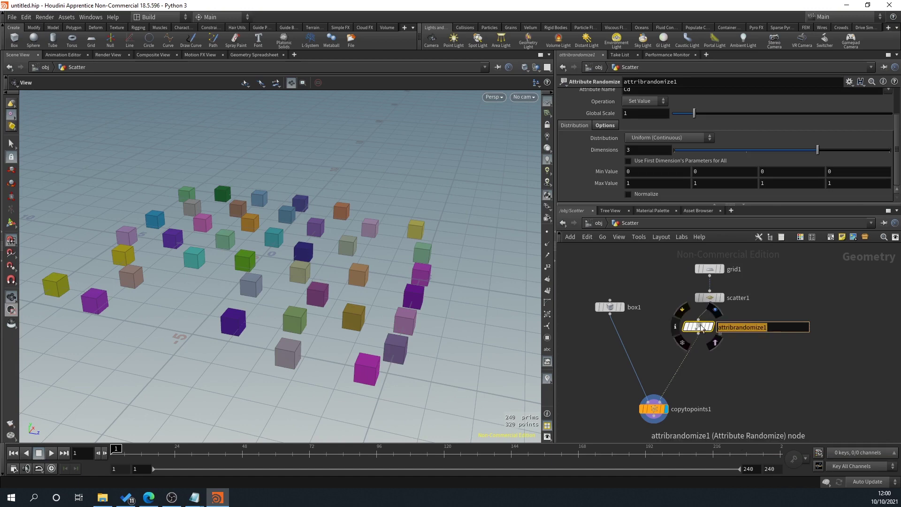
type("Scale")
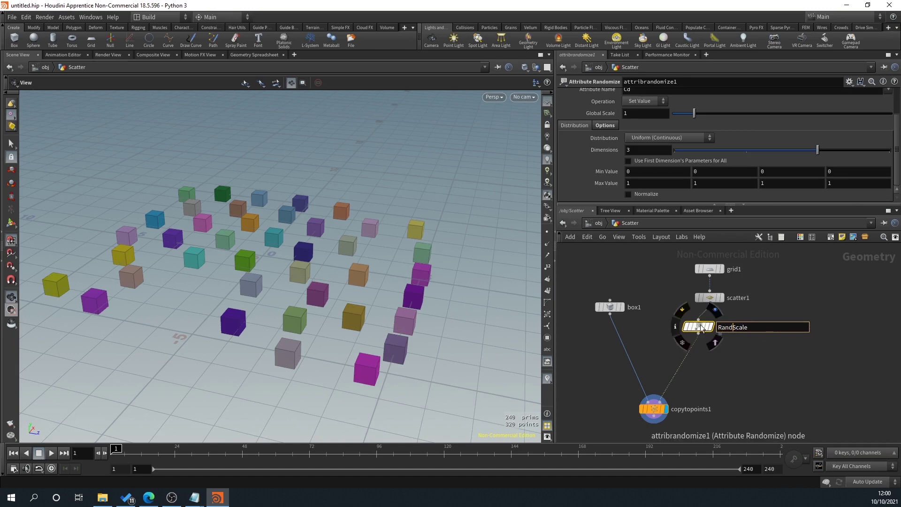
key("Return")
left_click_drag(701, 327, 711, 322)
Step: Test RandScale's Dimensions slider, lowering it to 2
left_click_drag(236, 222, 179, 157)
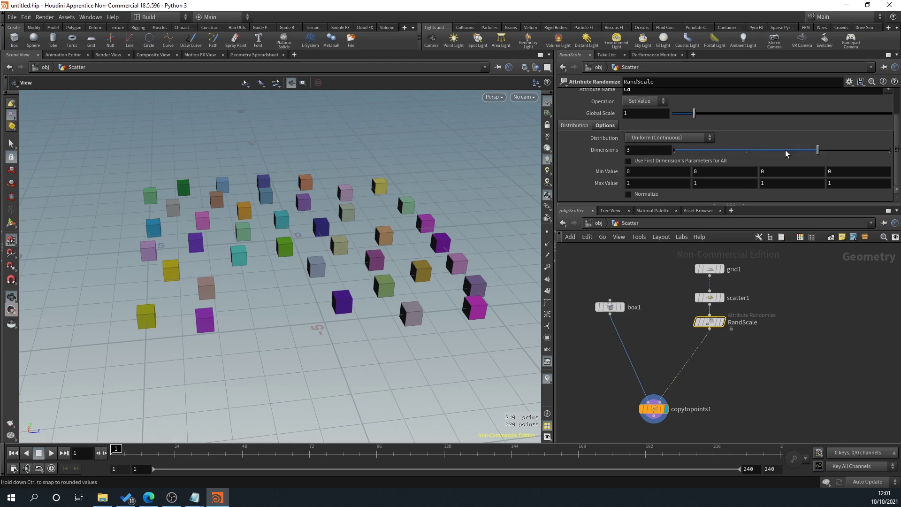
left_click_drag(783, 150, 756, 150)
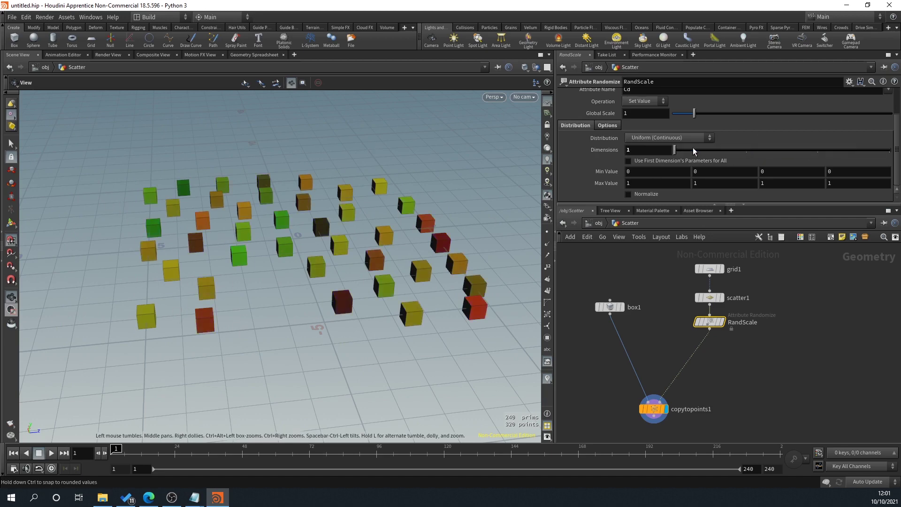
scroll(687, 147, "up", 1)
left_click_drag(779, 158, 797, 160)
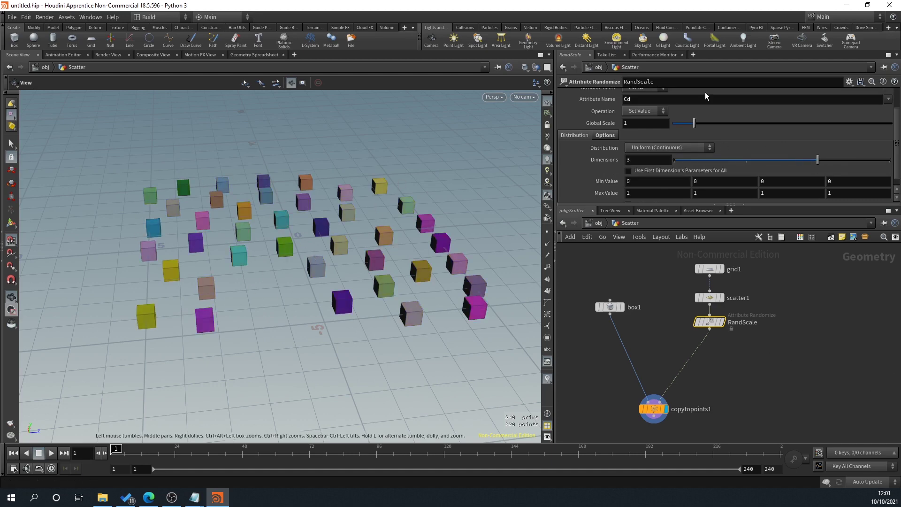
scroll(690, 154, "up", 1)
scroll(760, 305, "up", 3)
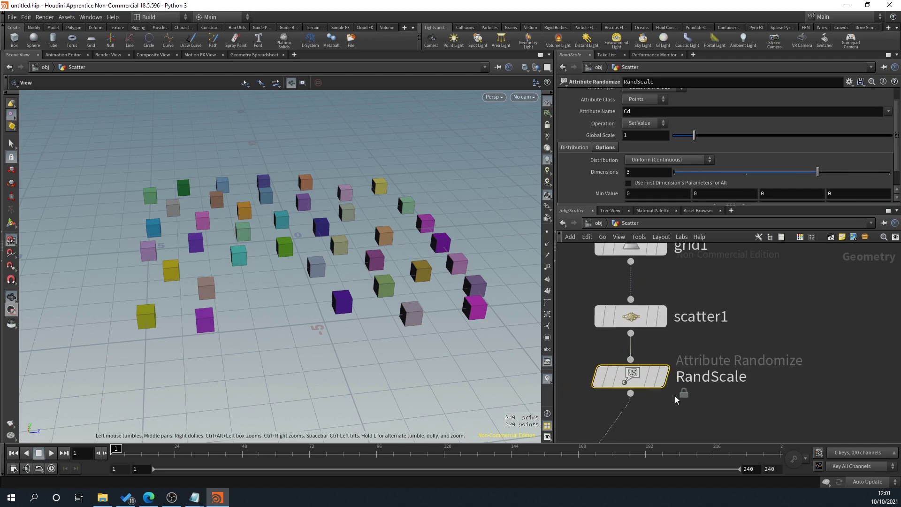
scroll(675, 396, "down", 2)
scroll(666, 127, "up", 1)
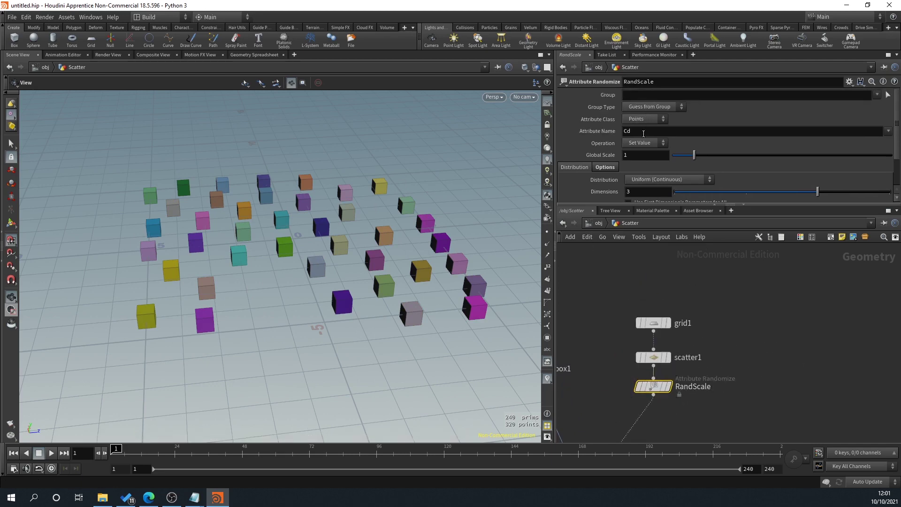
Step: Change RandScale's Attribute Name from Cd to pscale on Points
left_click(645, 120)
left_click(625, 150)
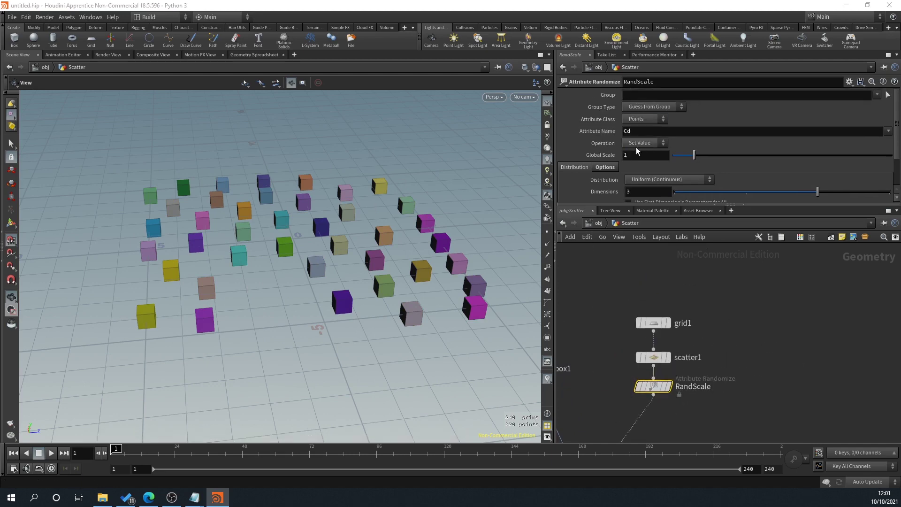
left_click(645, 132)
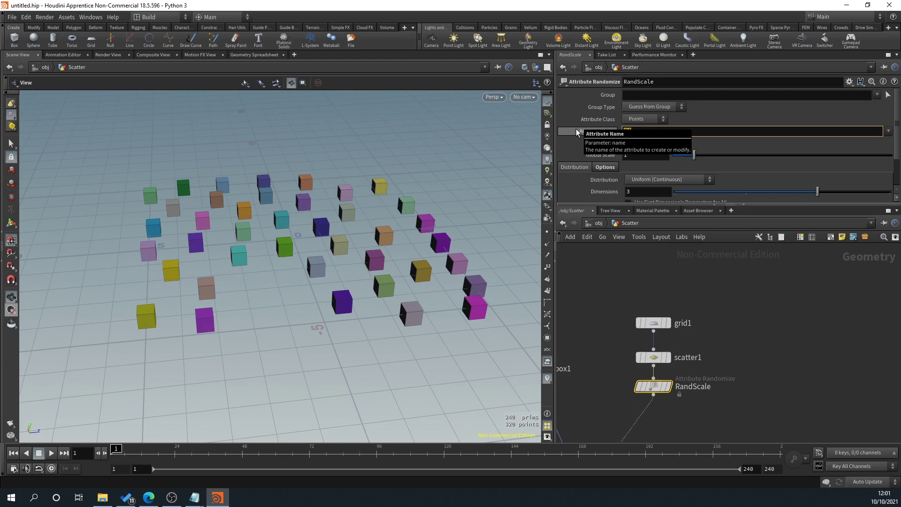
key("BackSpace")
key("BackSpace")
type("pscale")
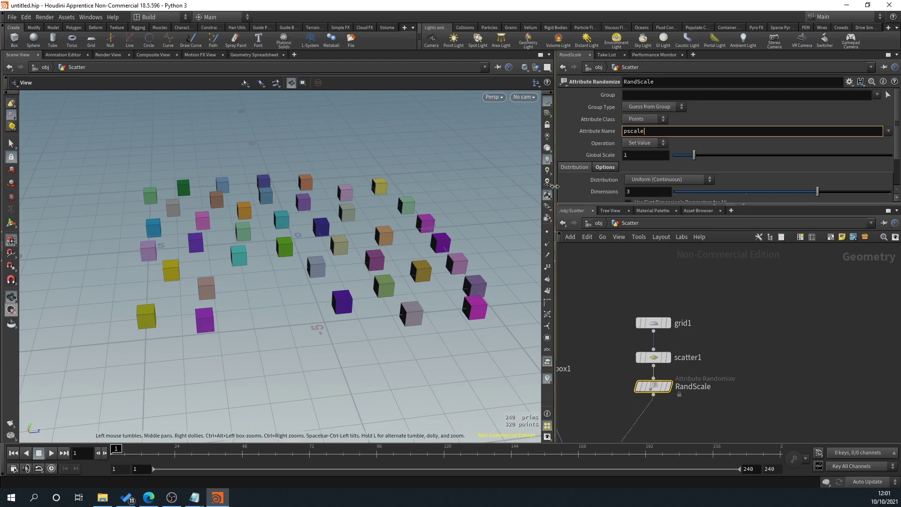
key("Return")
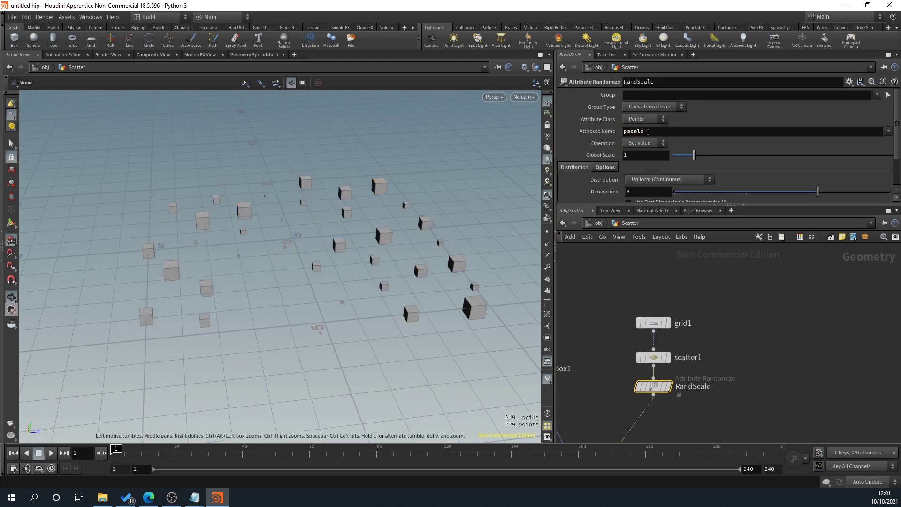
left_click_drag(287, 279, 261, 282)
scroll(804, 182, "down", 2)
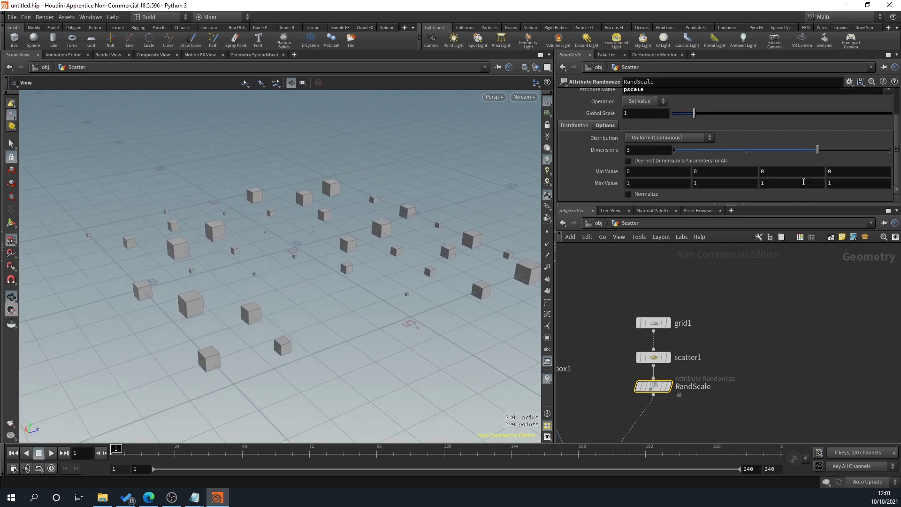
Step: Set Dimensions to 1, first Max Value to 2 and first Min Value to 0.1
left_click_drag(817, 150, 657, 149)
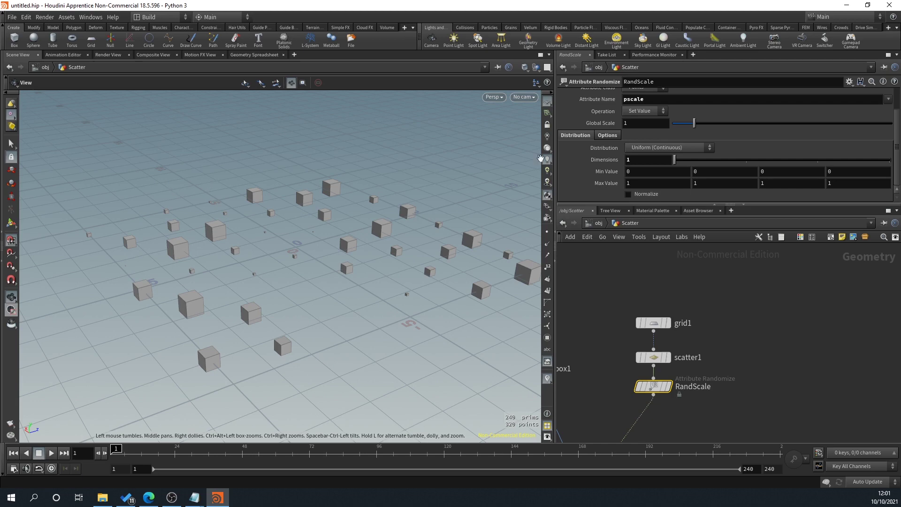
left_click(641, 183)
type("2")
key("Return")
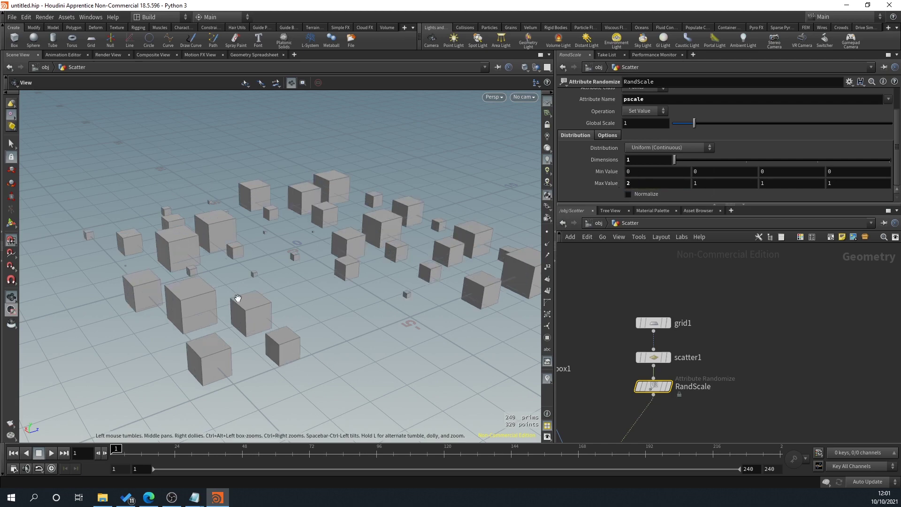
left_click_drag(241, 300, 324, 276)
left_click(644, 174)
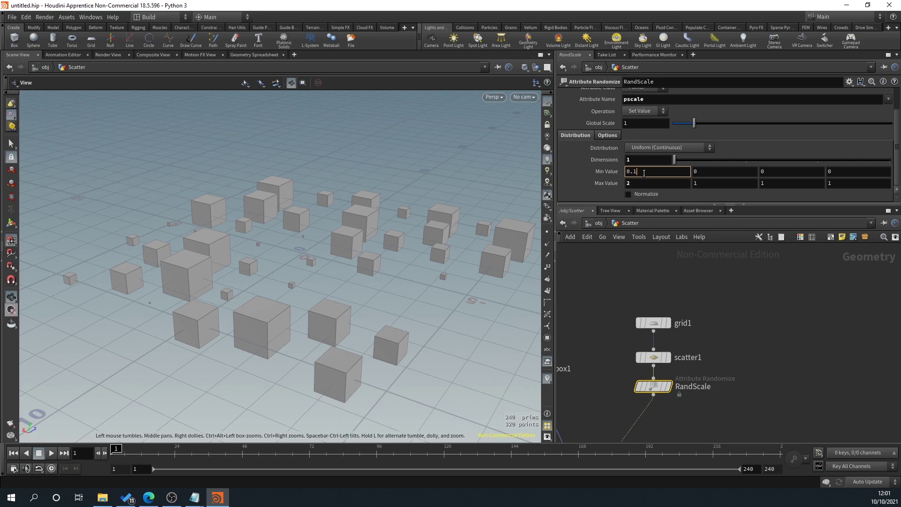
type(".1")
key("Return")
left_click_drag(479, 203, 322, 270)
left_click_drag(159, 232, 263, 237)
scroll(585, 135, "up", 1)
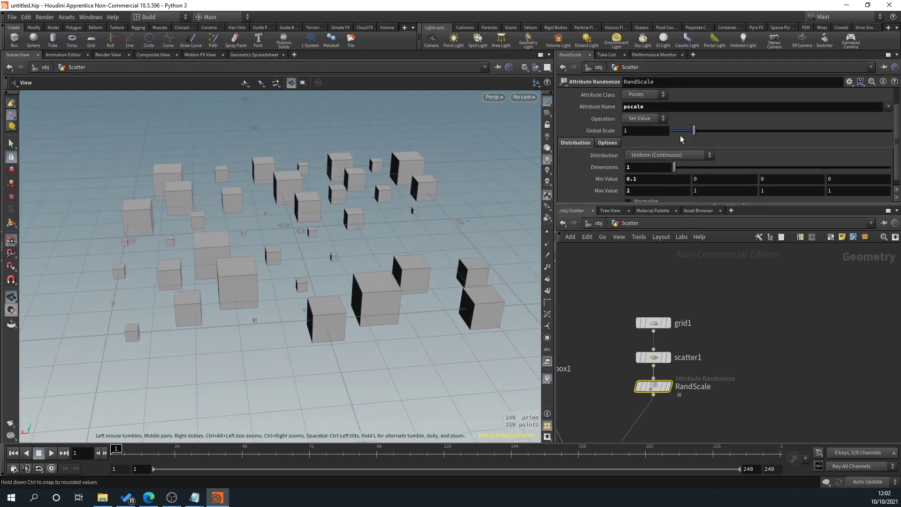
Step: Set scatter1's Force Total Count to 80, try other Global Seed values, then return it to 0
left_click_drag(695, 132, 725, 130)
scroll(718, 150, "up", 2)
left_click(653, 358)
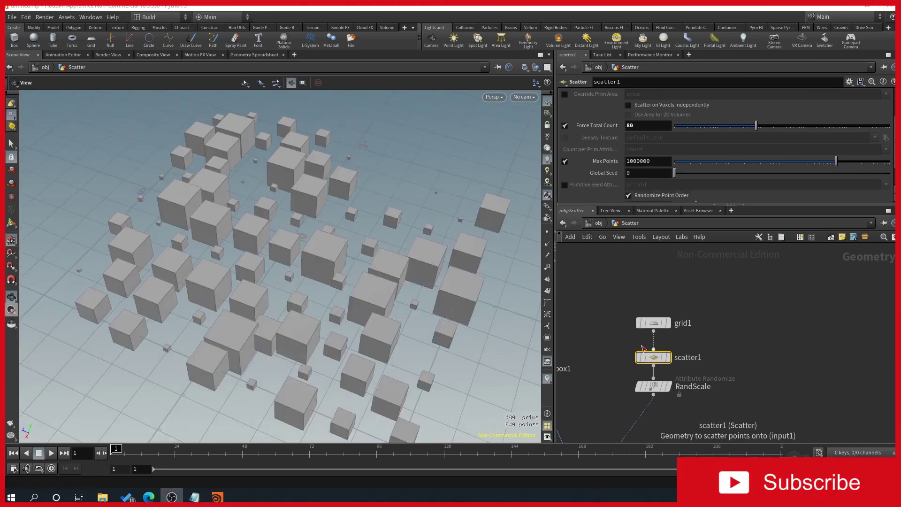
scroll(603, 159, "down", 1)
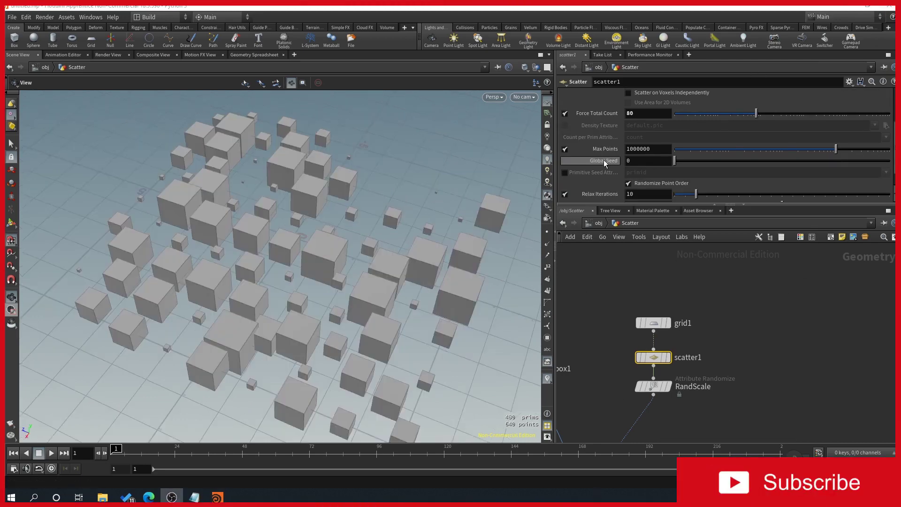
mouse_move(674, 161)
left_mouse_down()
mouse_move(688, 164)
mouse_move(669, 164)
left_mouse_up()
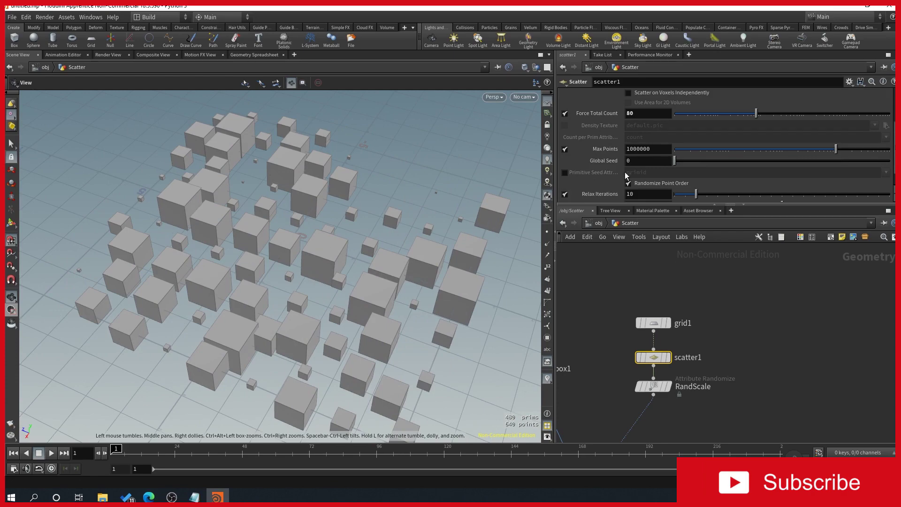
mouse_move(674, 160)
left_mouse_down()
mouse_move(729, 166)
mouse_move(674, 162)
left_mouse_up()
Step: Wire a new Attribute Wrangle node, found by searching 'wran', below RandScale and above copytopoints1
scroll(732, 357, "down", 4)
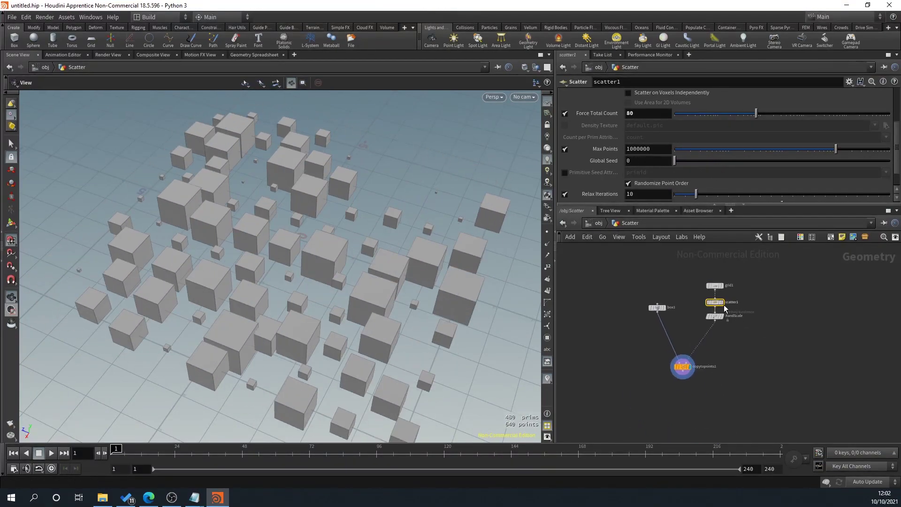
scroll(719, 307, "up", 2)
left_click_drag(474, 296, 277, 263)
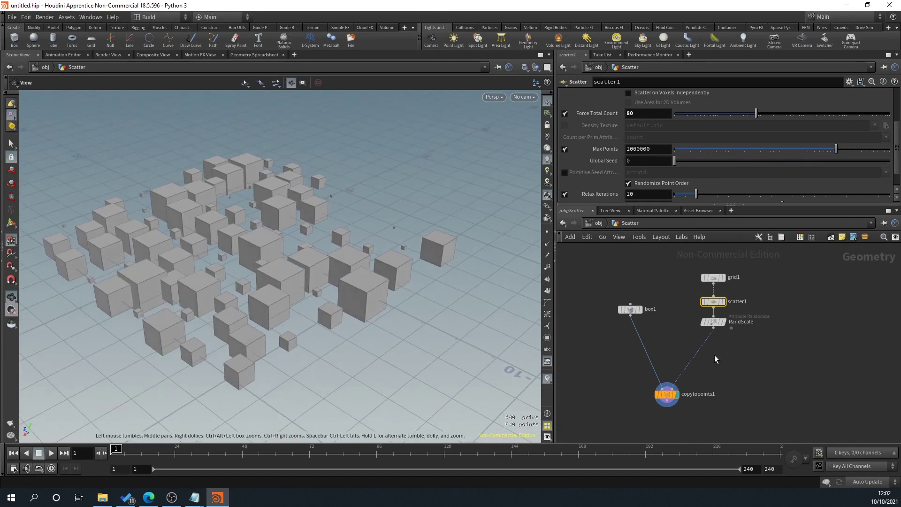
left_click_drag(713, 328, 717, 347)
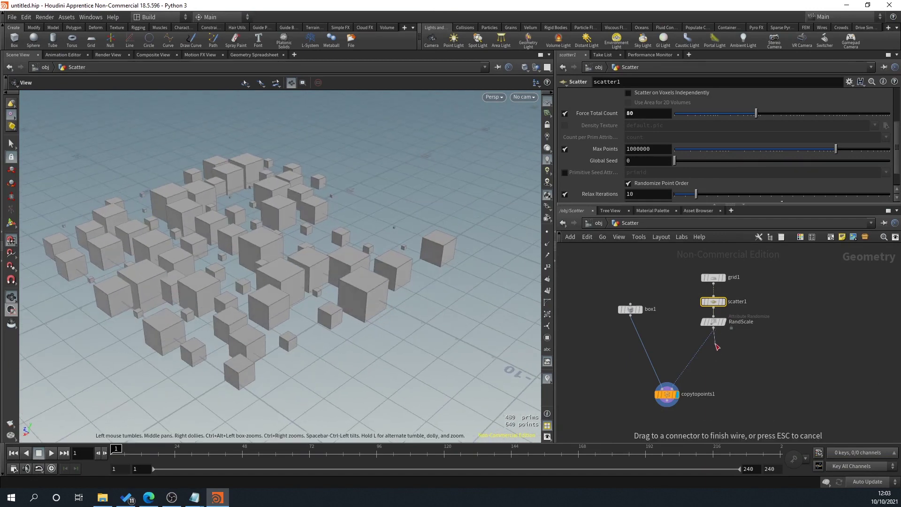
key("Tab")
type("wra")
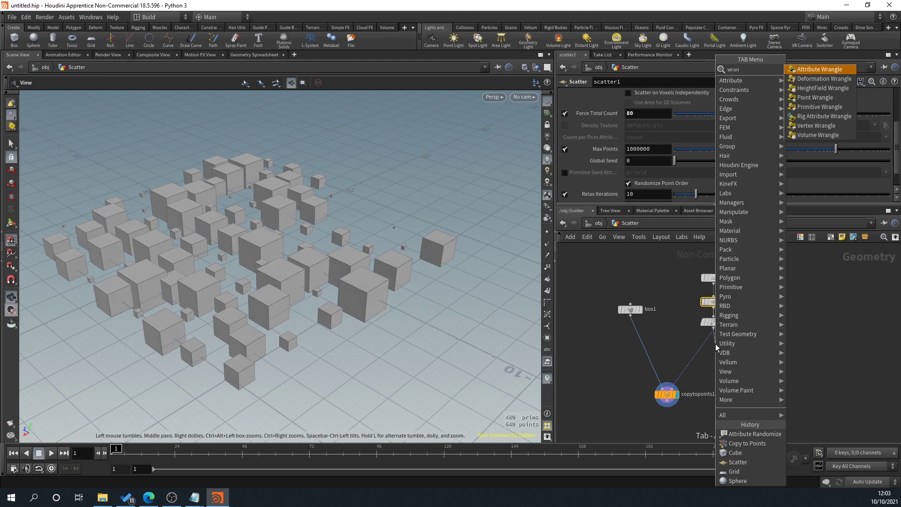
type("n")
left_click(819, 69)
left_click(721, 354)
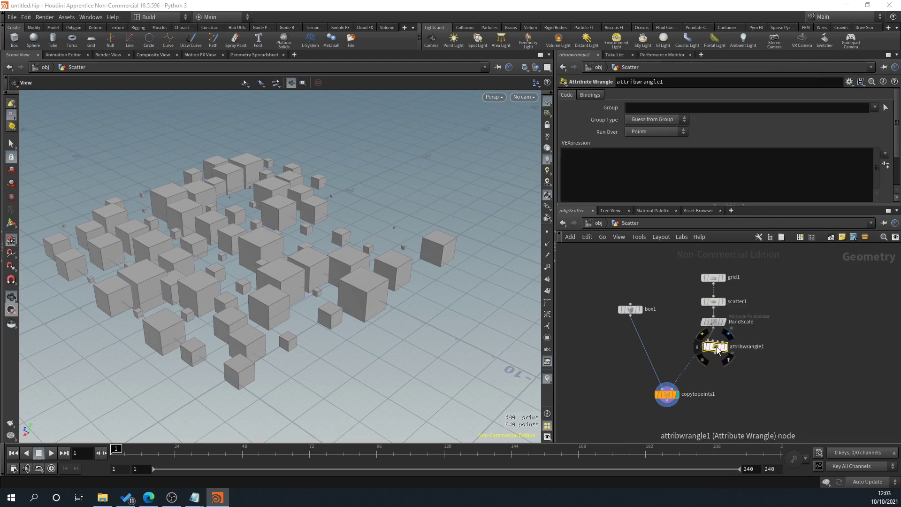
left_click_drag(717, 349, 707, 347)
left_click(657, 169)
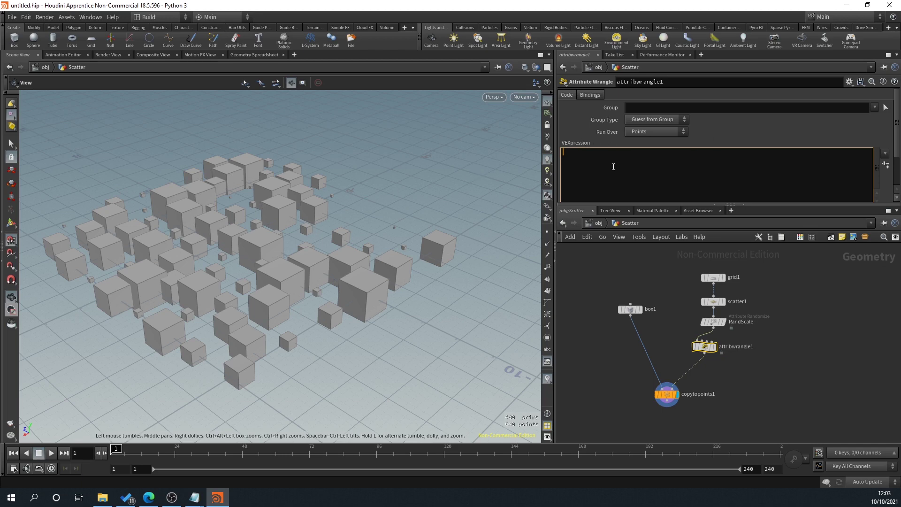
type("@orient = rand")
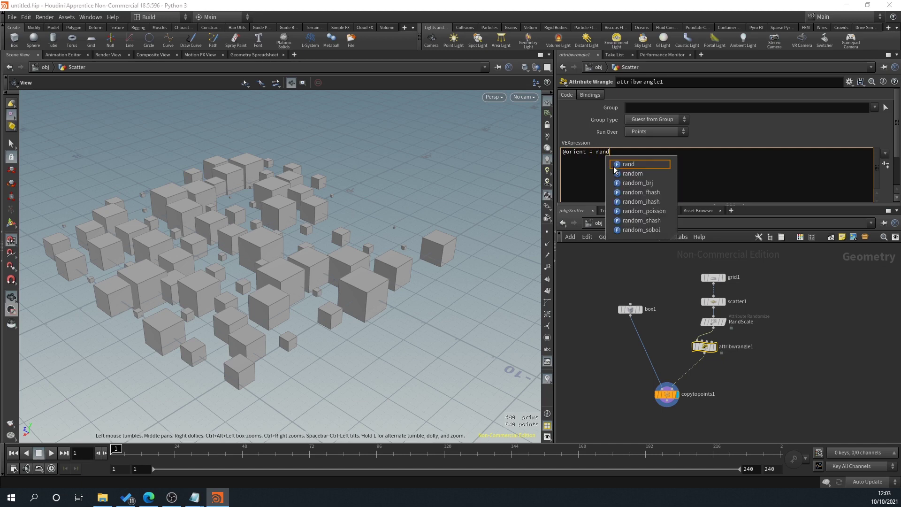
type("(")
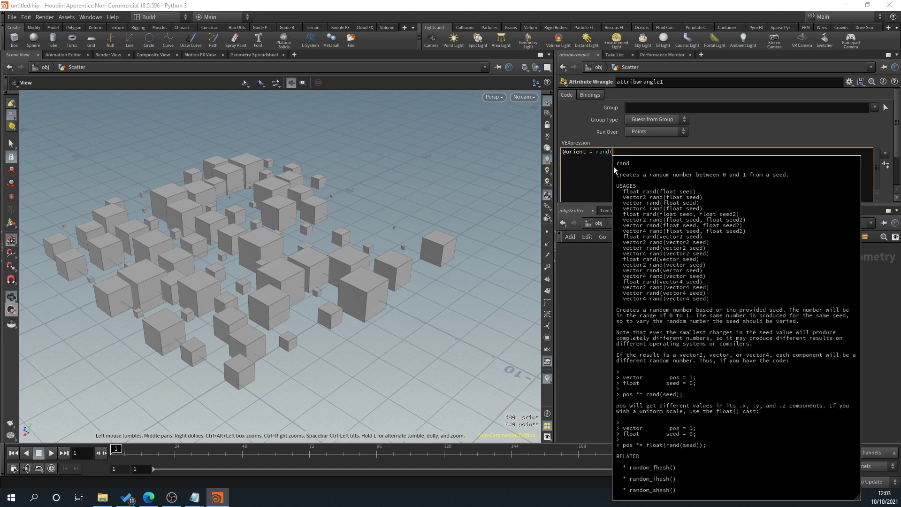
type("@ptnum)")
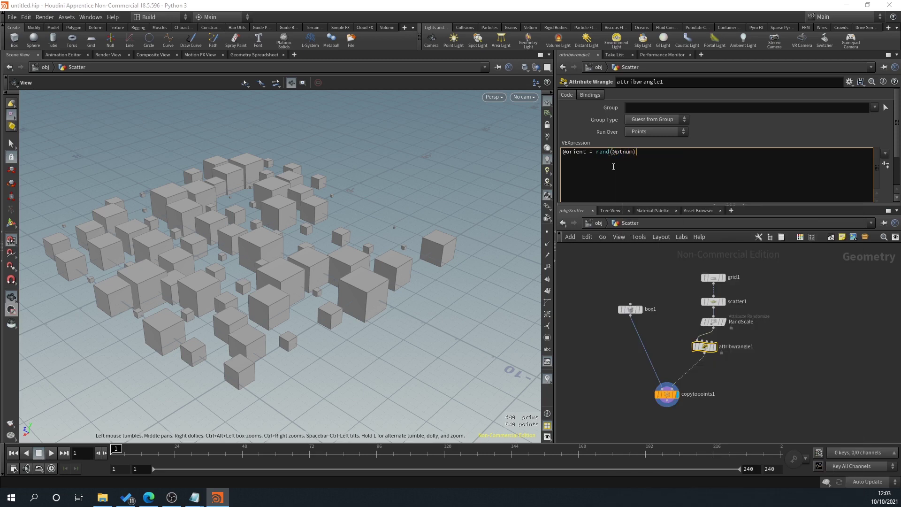
type(";")
left_click(790, 350)
left_click_drag(310, 338, 282, 324)
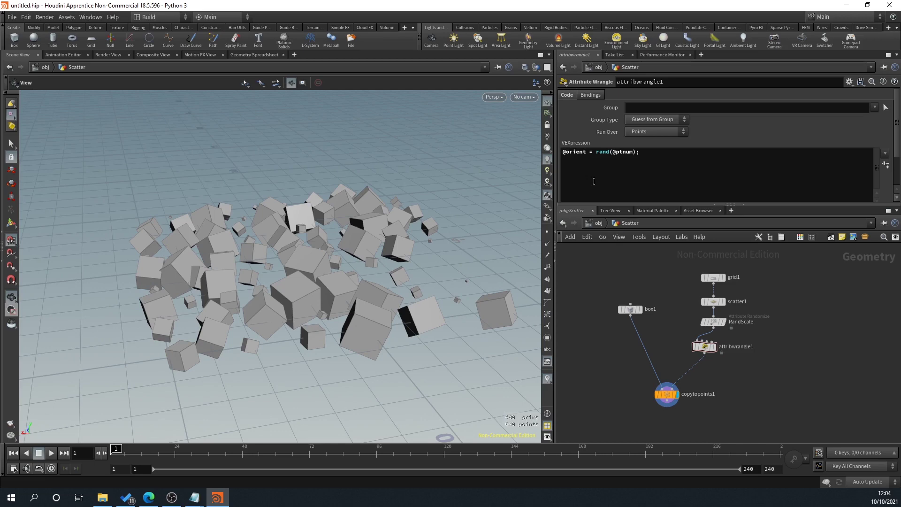
left_click(598, 170)
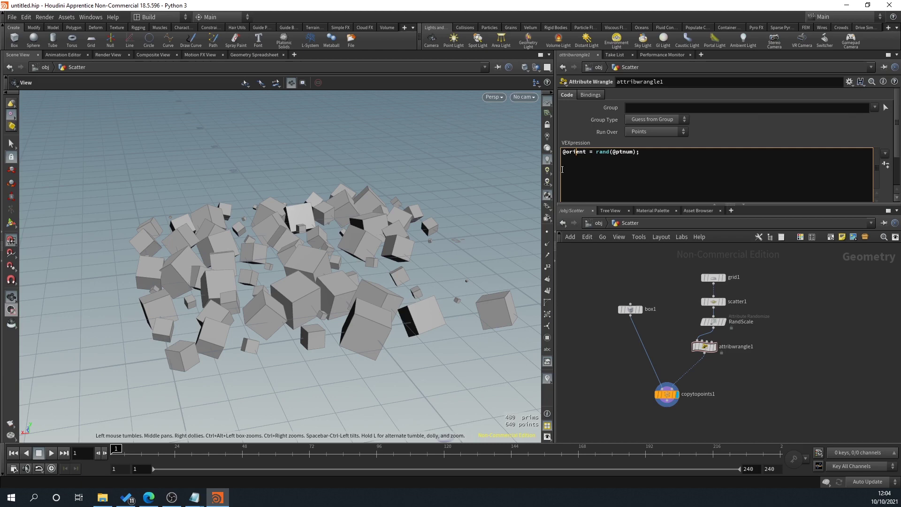
left_click_drag(588, 153, 569, 180)
left_click_drag(605, 154, 611, 153)
left_click(590, 157)
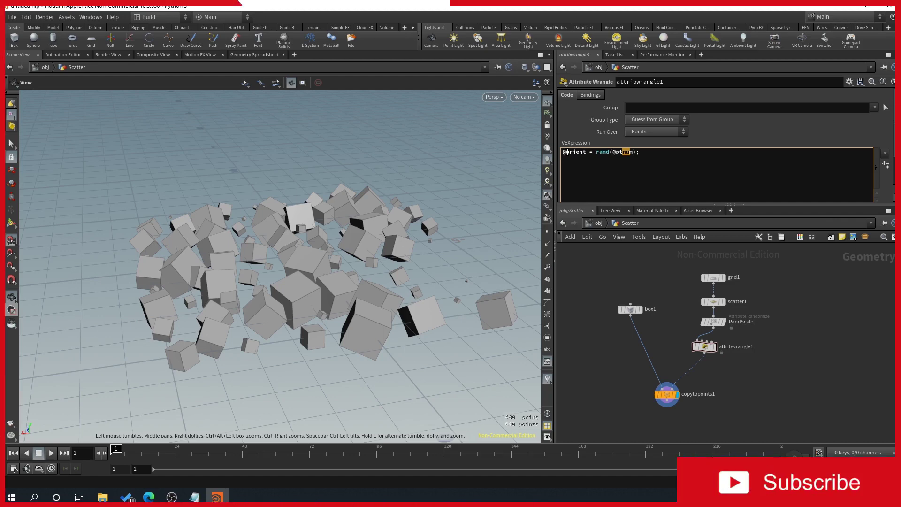
left_click_drag(569, 154, 586, 152)
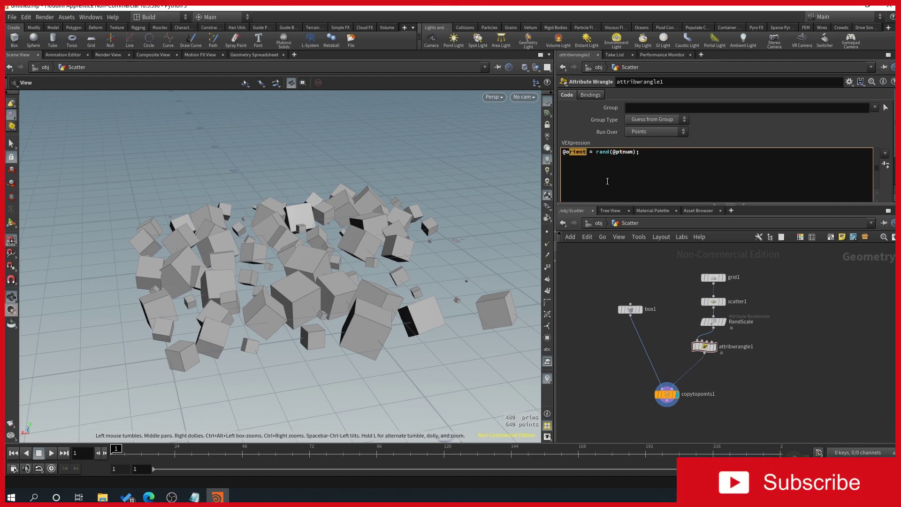
middle_click_drag(704, 349, 687, 310)
left_click_drag(685, 311, 693, 309)
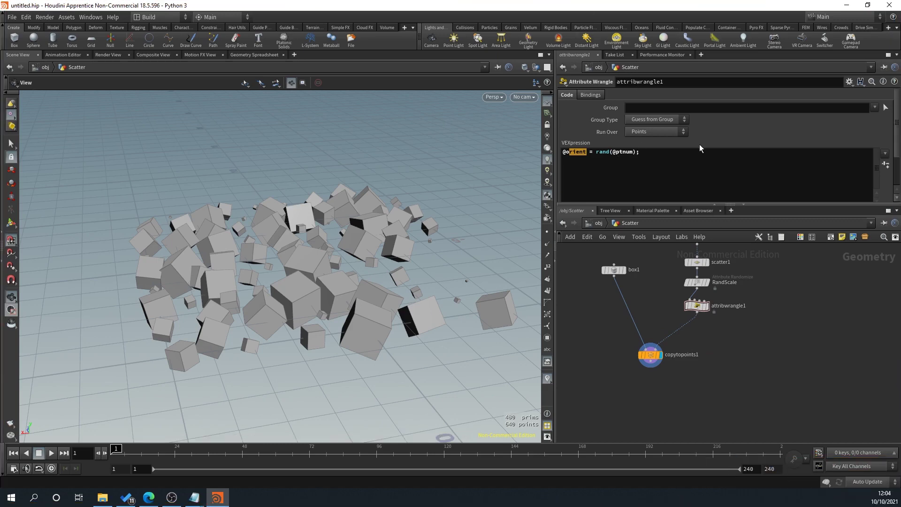
left_click(660, 176)
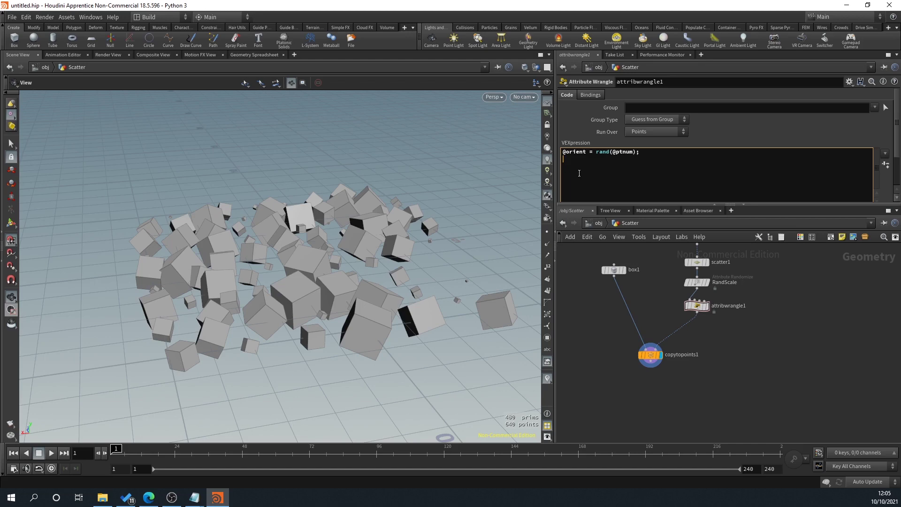
scroll(722, 316, "up", 1)
left_click(693, 312)
key("Tab")
type("rando")
key("Return")
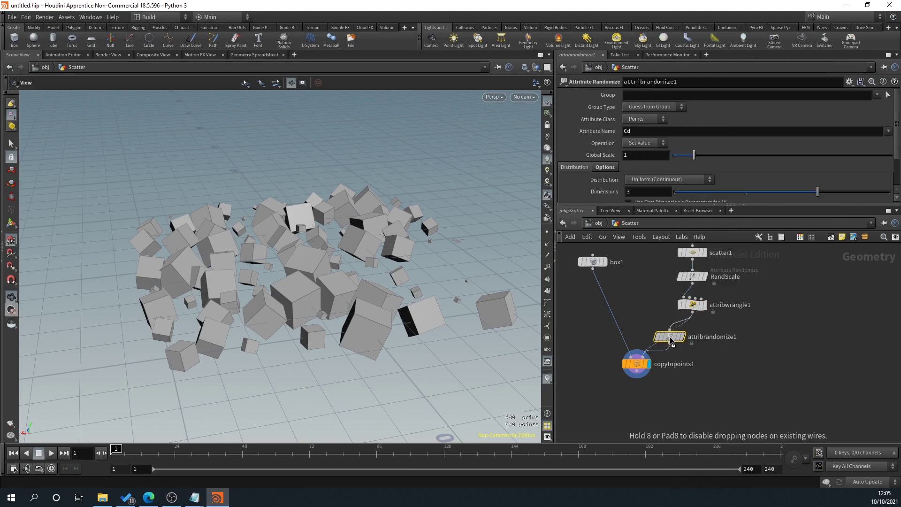
left_click(676, 344)
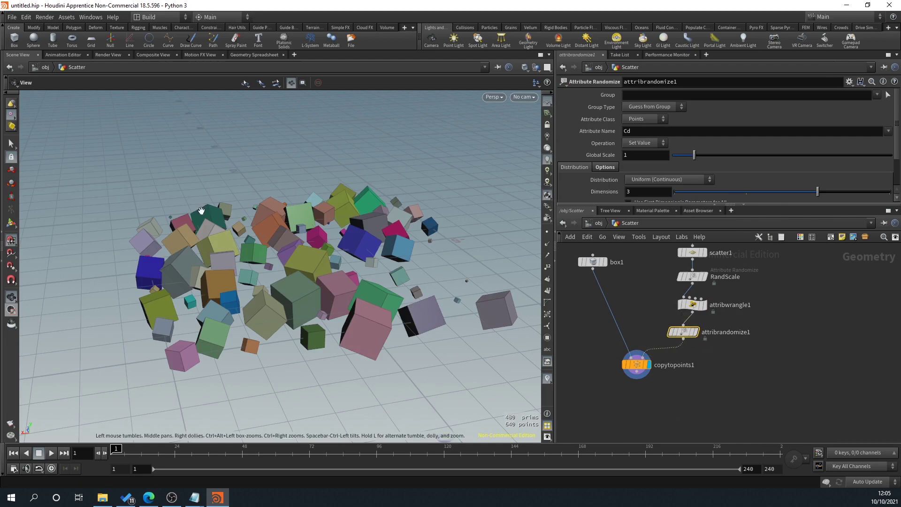
left_click_drag(202, 210, 233, 210)
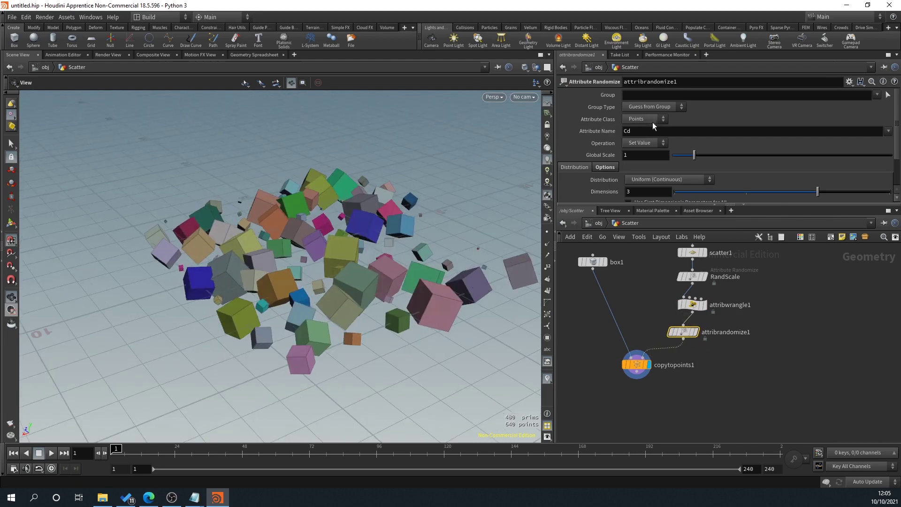
left_click(692, 304)
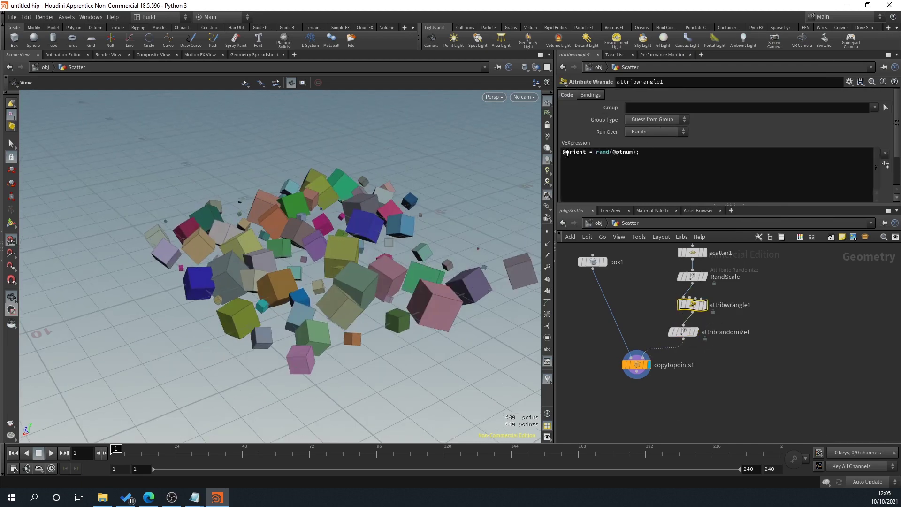
left_click_drag(569, 153, 587, 152)
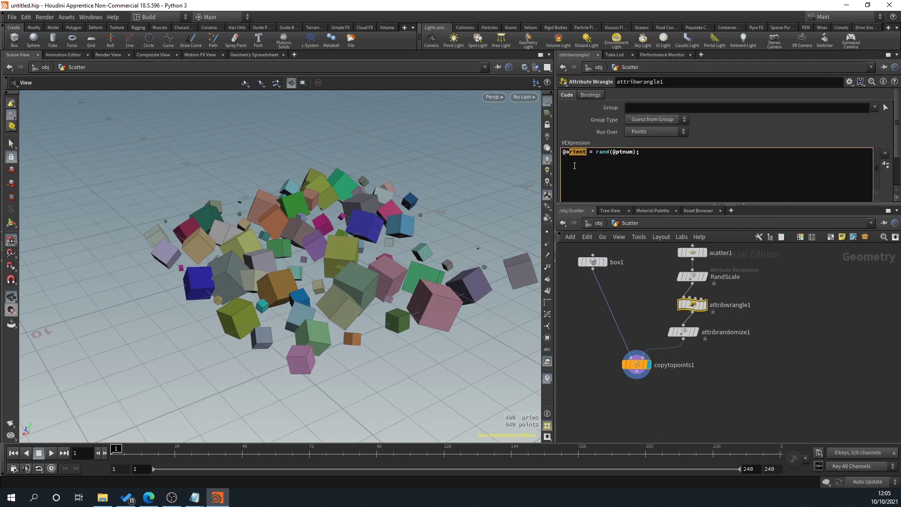
left_click(684, 332)
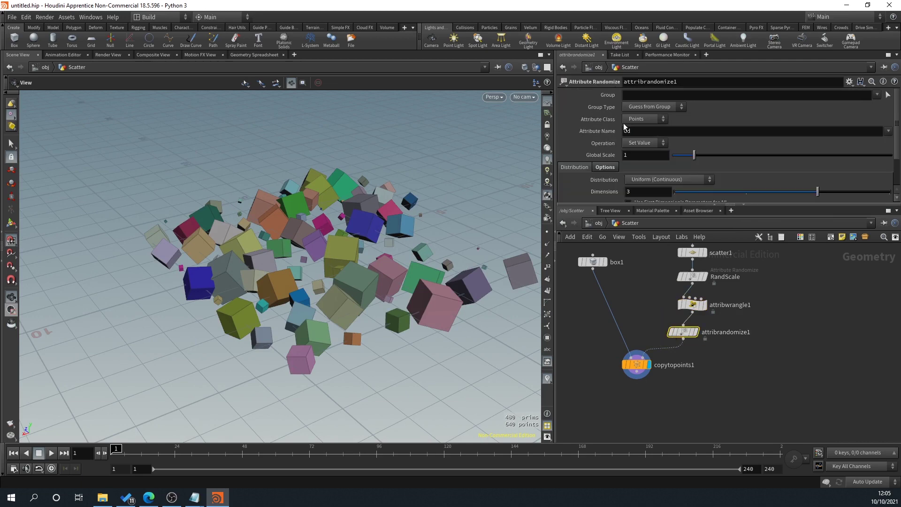
Step: Set attribrandomize1's Attribute Name to orient
left_click(638, 131)
type("orient")
key("Return")
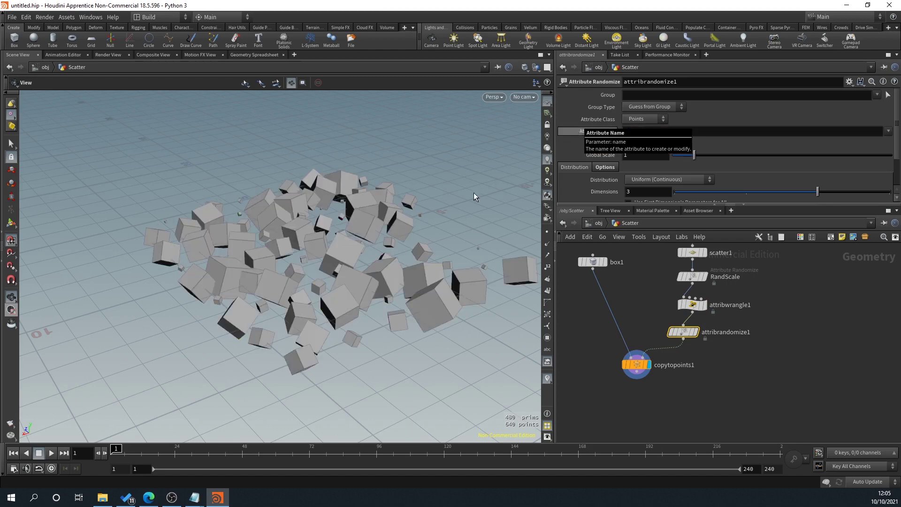
left_click_drag(423, 177, 416, 199)
mouse_move(695, 155)
left_mouse_down()
mouse_move(740, 154)
mouse_move(680, 155)
mouse_move(731, 155)
mouse_move(683, 155)
mouse_move(694, 155)
left_mouse_up()
scroll(753, 158, "down", 2)
scroll(753, 158, "down", 1)
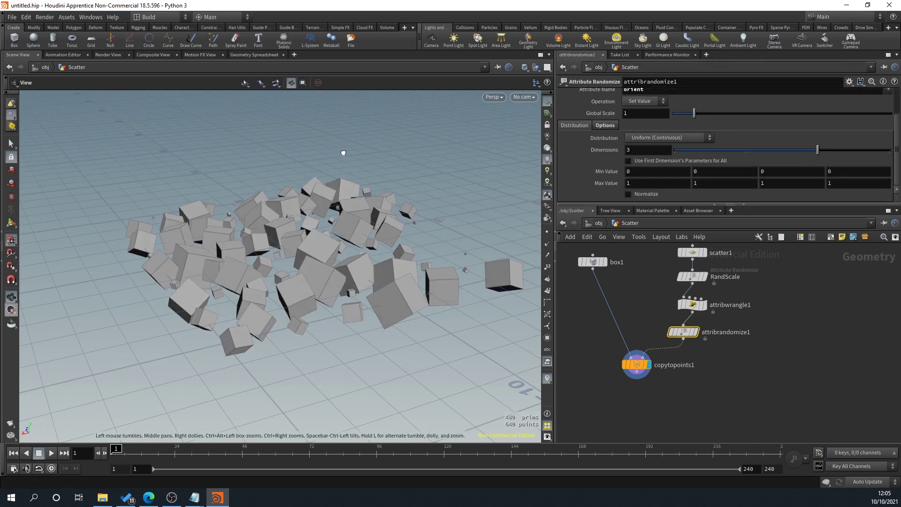
Step: Give the first orient component a range of -90 to 90
left_click(645, 171)
type("-90")
key("Return")
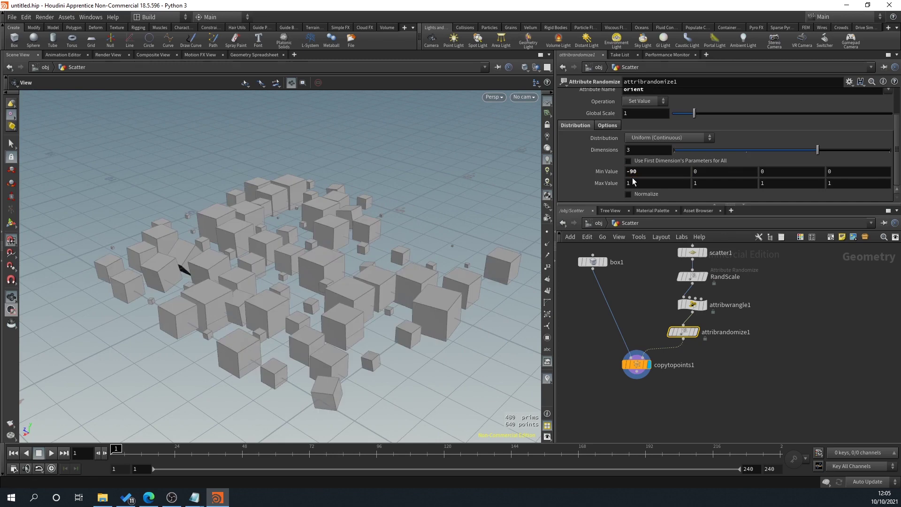
left_click(638, 183)
type("90")
key("Return")
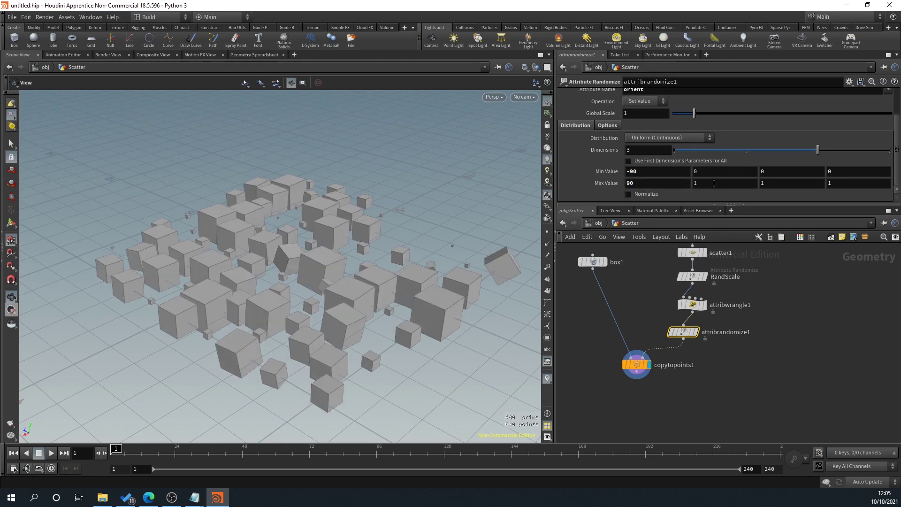
Step: Give the second and third orient components a range of -90 to 90
left_click(713, 172)
type("-90")
key("Tab")
type("-90")
left_click(709, 185)
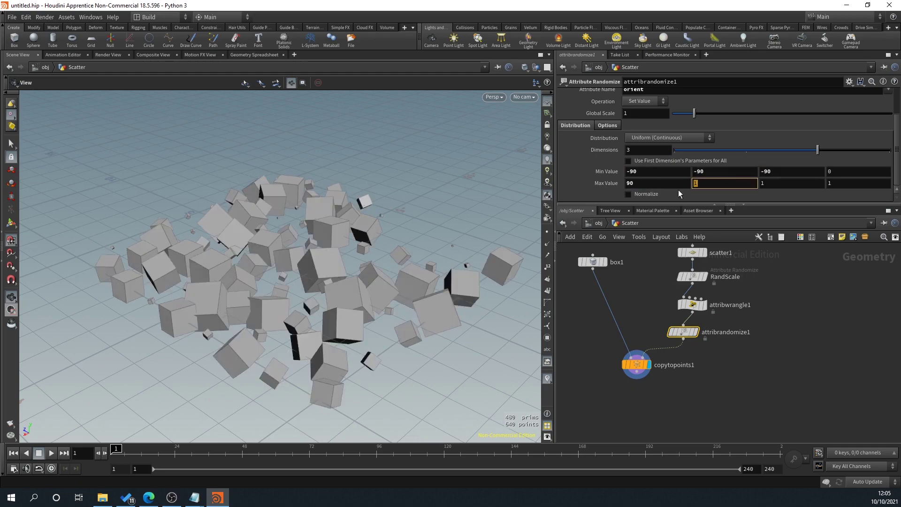
type("90")
key("Tab")
type("90")
key("Return")
Step: Reset several orient range values to 0 and inspect the unrotated cubes
left_click_drag(443, 185, 79, 305)
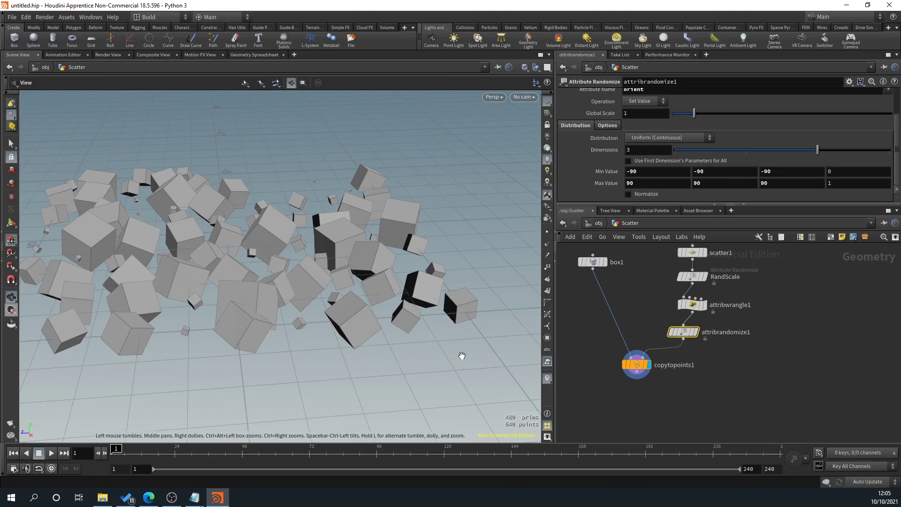
left_click_drag(423, 248, 283, 280)
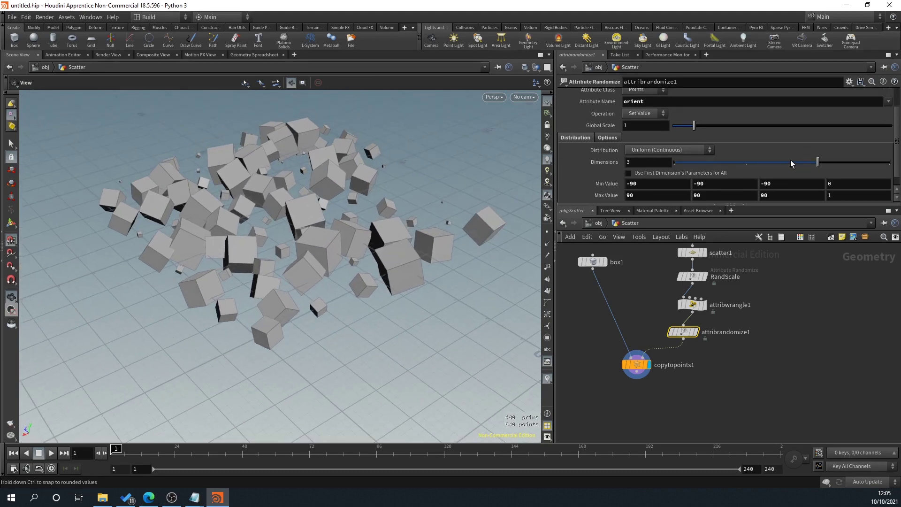
left_click_drag(717, 182, 770, 172)
type("0")
key("Return")
type("0")
key("Return")
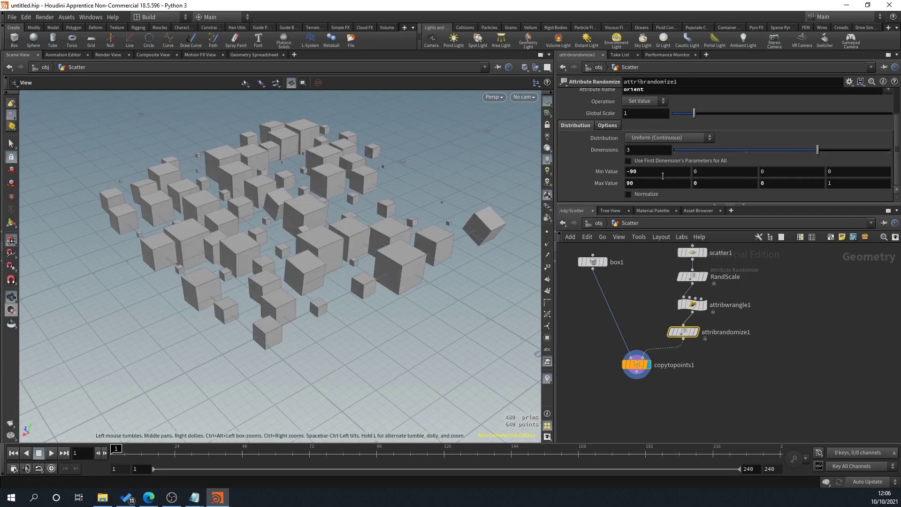
left_click_drag(386, 204, 411, 169)
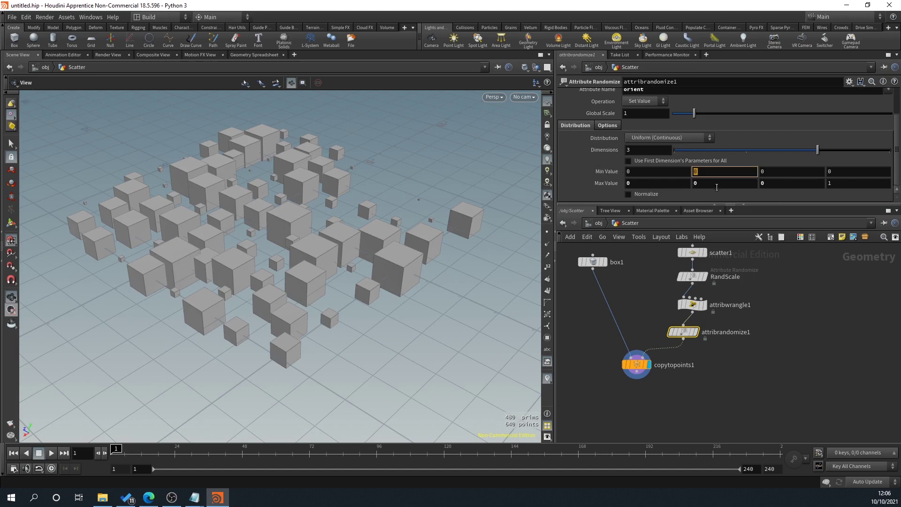
Step: Set the second orient component's range to -90 to 90 and inspect the rotations
type("-90")
left_click(717, 184)
type("90")
key("Return")
left_click_drag(479, 249, 428, 294)
scroll(350, 263, "up", 5)
left_click_drag(349, 263, 281, 212)
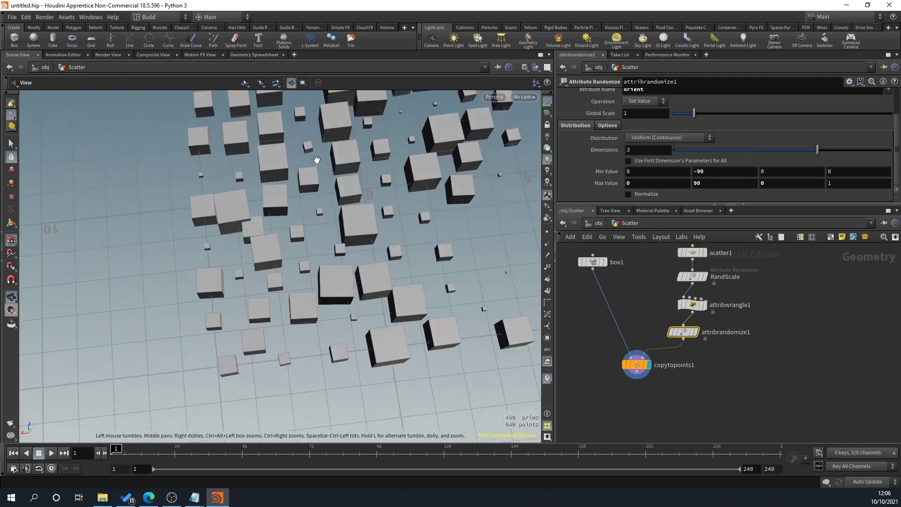
left_click_drag(345, 182, 305, 221)
middle_click_drag(305, 221, 336, 220)
left_click_drag(336, 219, 324, 244)
Step: Widen the second orient component's range to -180 to 180
left_click(724, 183)
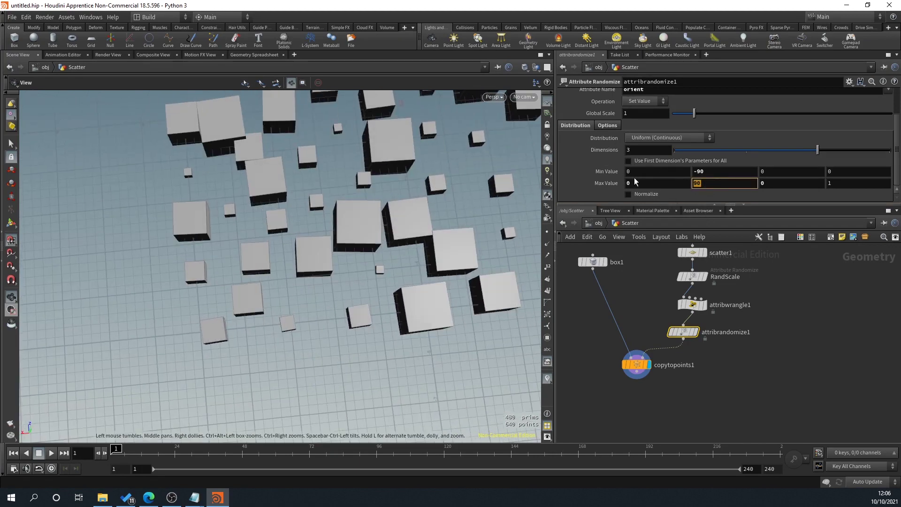
type("180")
key("Return")
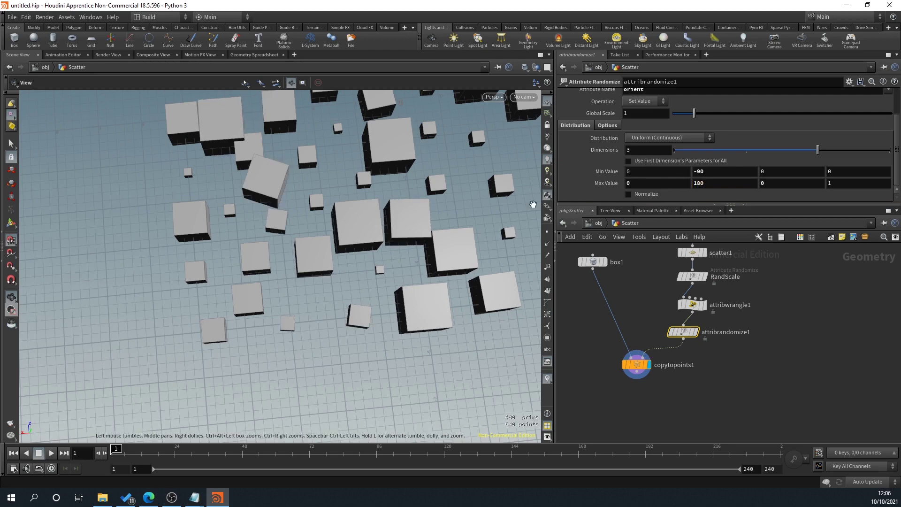
left_click(721, 172)
key("BackSpace")
key("BackSpace")
type("180")
key("Return")
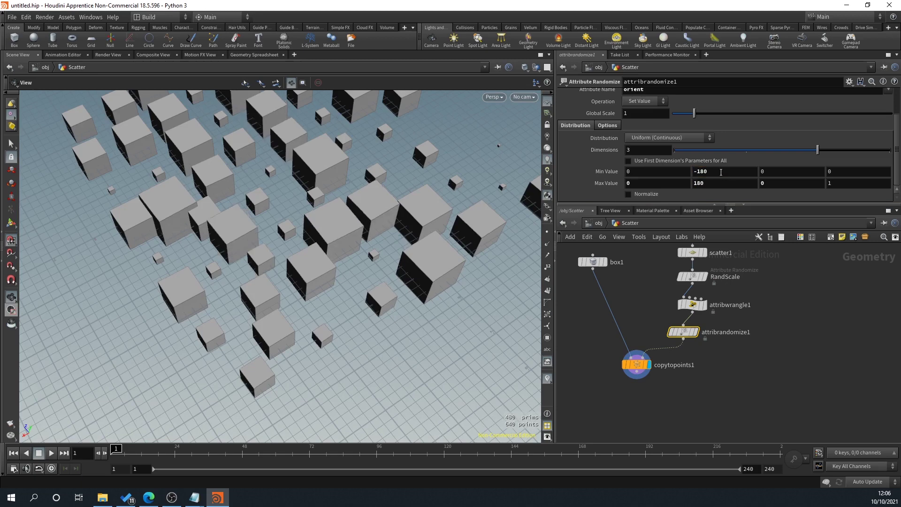
Step: Narrow the second orient component's range to -5 to 5
double_click(719, 175)
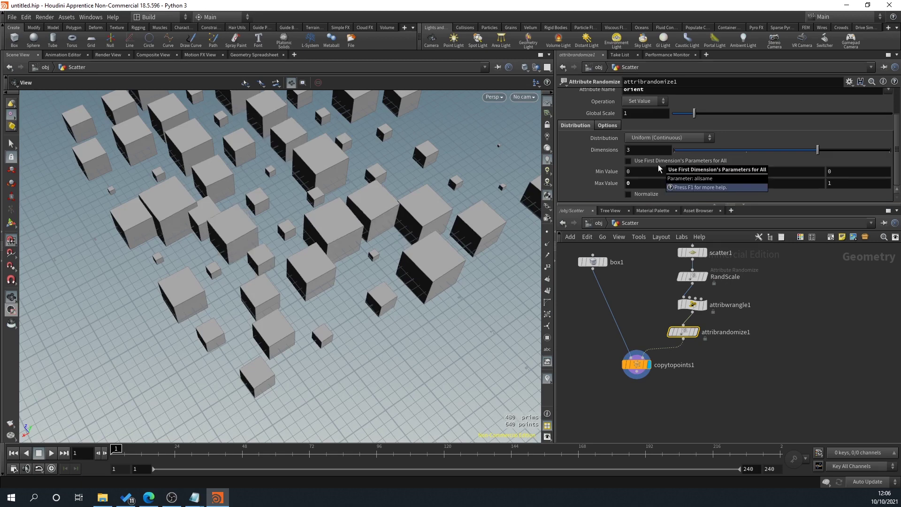
type("5")
key("Return")
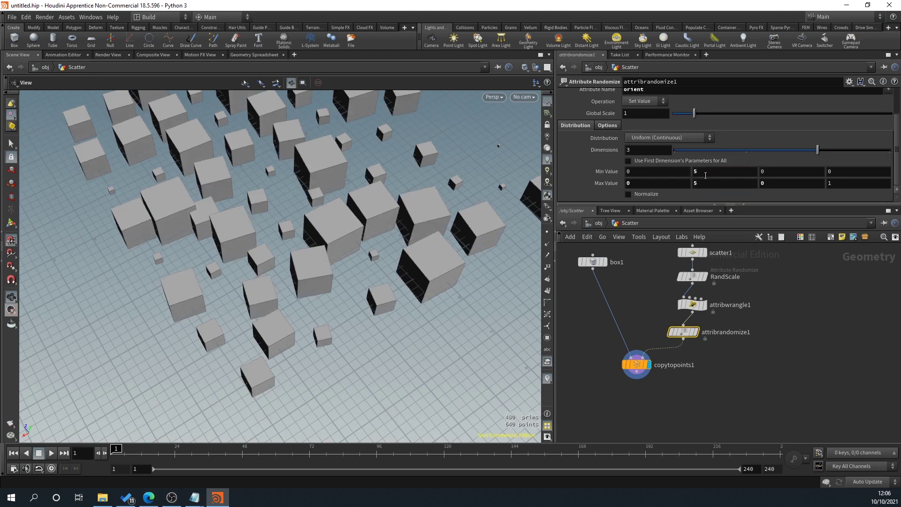
left_click(699, 171)
type("-5")
key("Return")
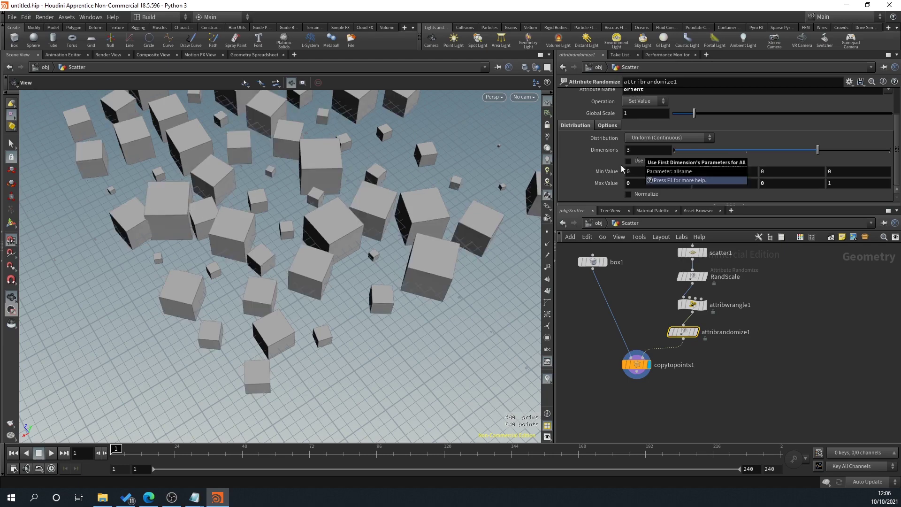
Step: Set the first orient component's range to -5 to 5
middle_click_drag(464, 252, 486, 268)
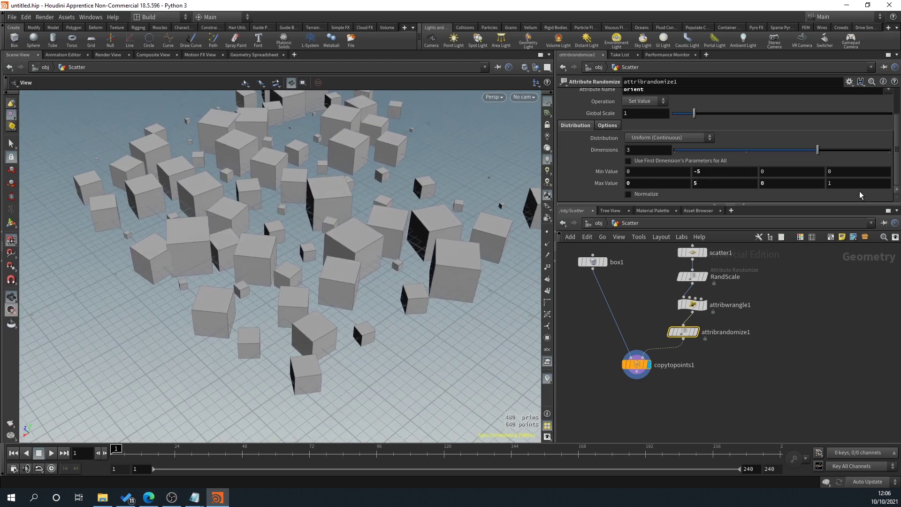
left_click_drag(352, 235, 263, 244)
scroll(587, 131, "up", 2)
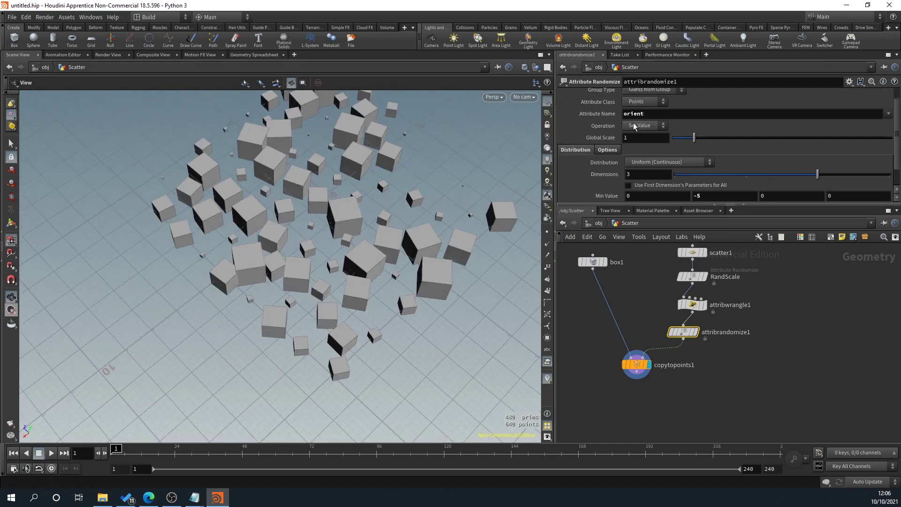
scroll(613, 135, "down", 2)
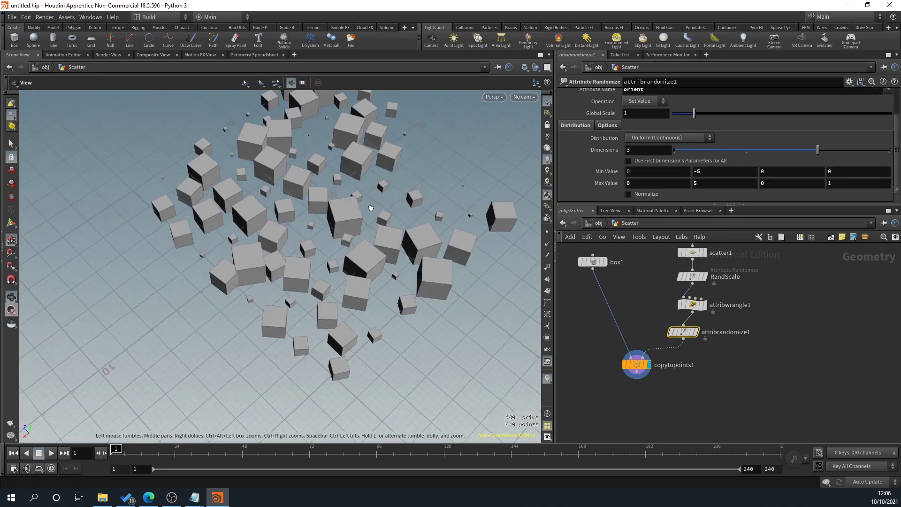
left_click_drag(375, 207, 283, 161)
left_click_drag(273, 296, 328, 262)
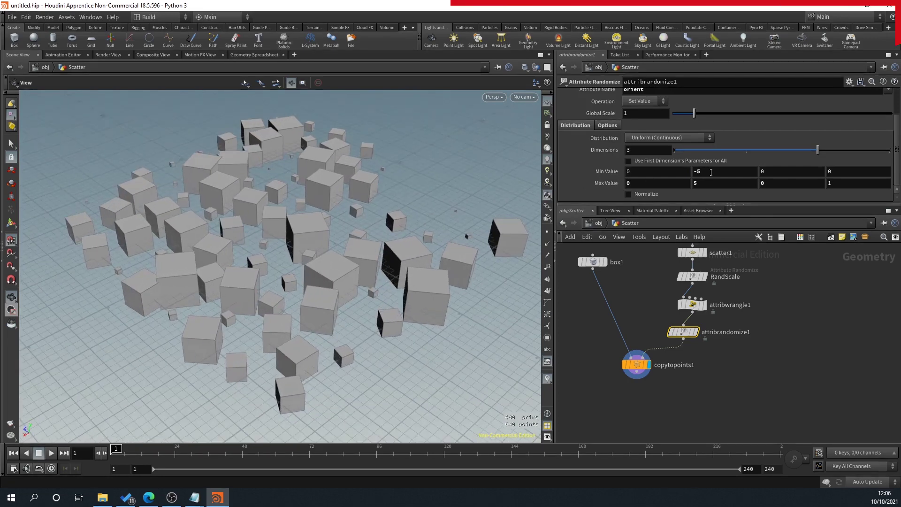
left_click(713, 171)
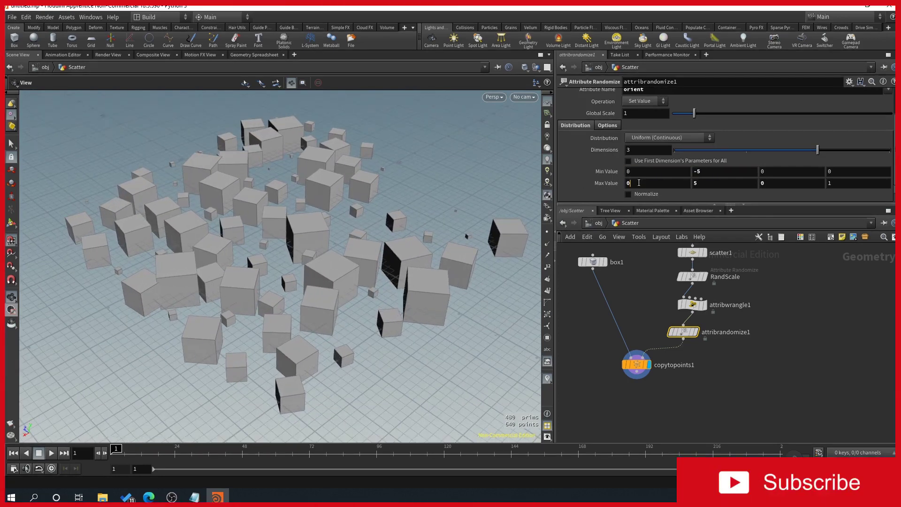
left_click(643, 183)
left_click(645, 174)
type("-5")
key("Tab")
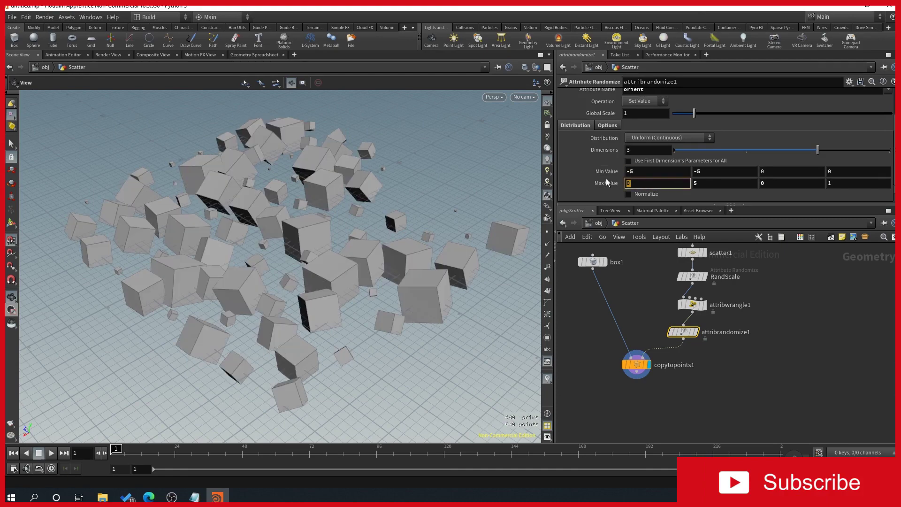
type("5")
key("Return")
Step: Set the third orient component's range to -5 to 5
left_click(797, 171)
type("-5")
key("Tab")
type("5")
key("Return")
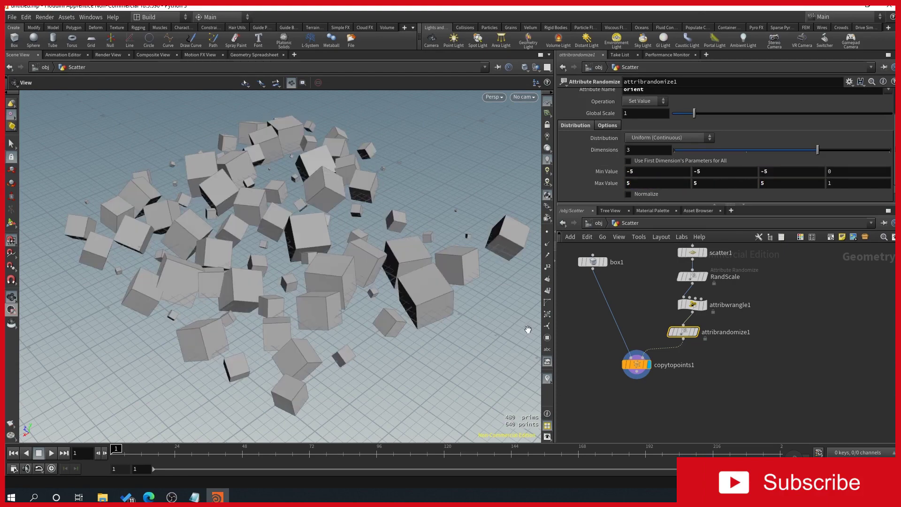
left_click_drag(496, 346, 174, 238)
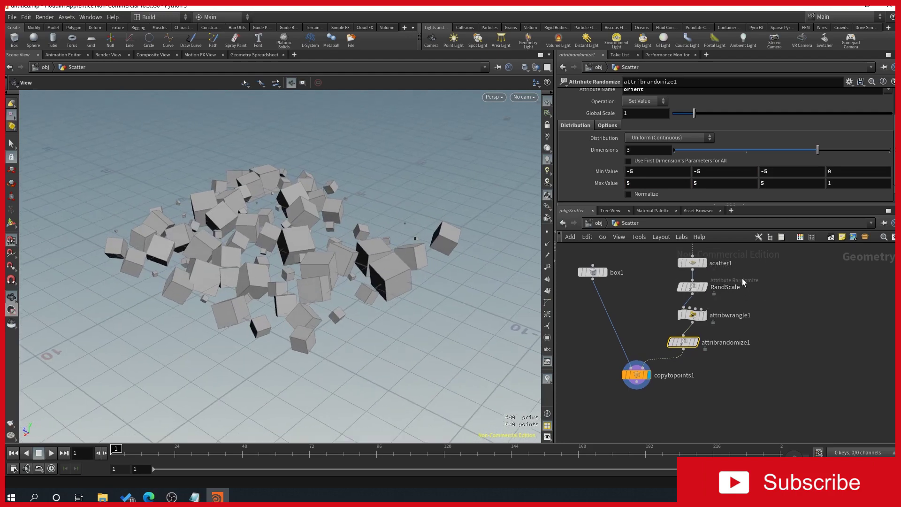
Step: Lower scatter1's Force Total Count from 80 to 28 and nudge its Global Seed to 0.57
middle_click_drag(707, 264, 703, 306)
left_click(700, 306)
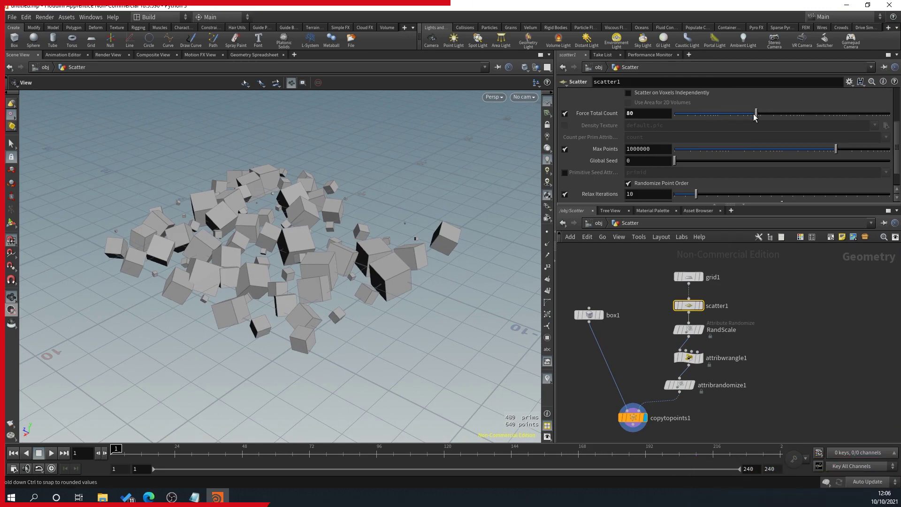
left_click_drag(756, 113, 738, 113)
left_click_drag(469, 188, 376, 202)
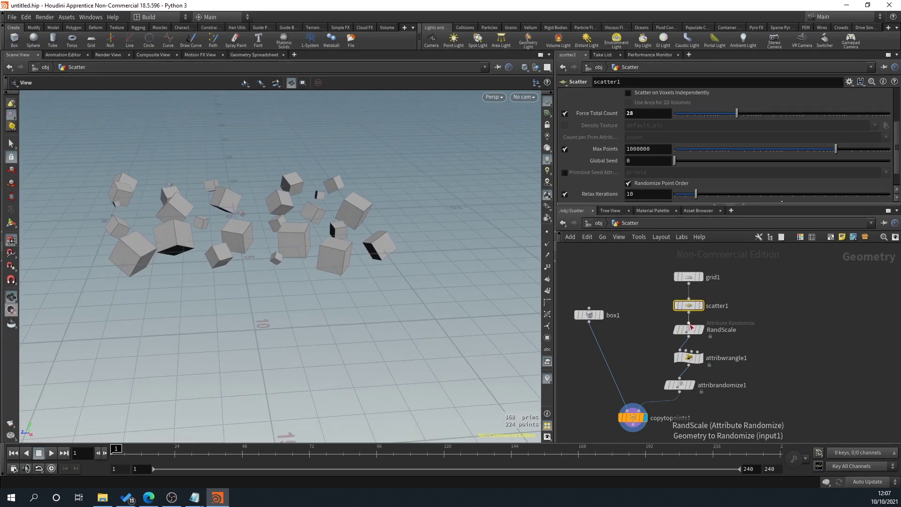
left_click(688, 329)
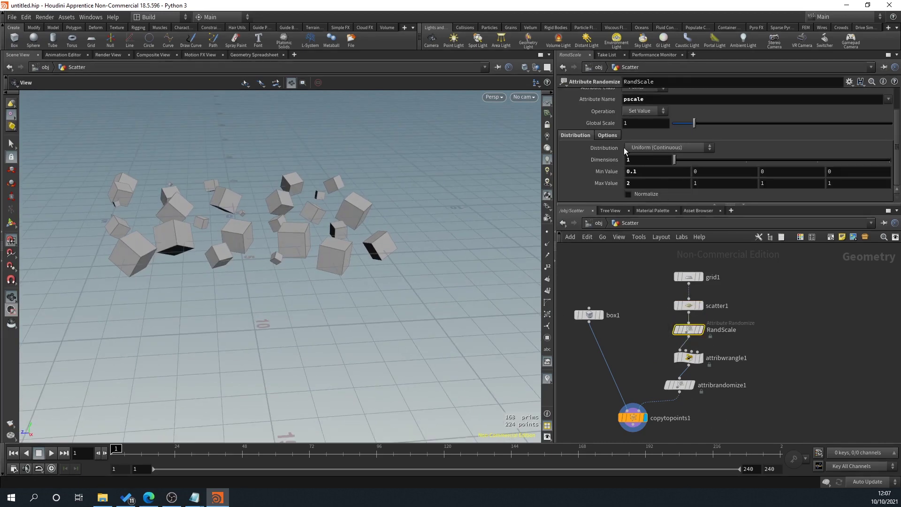
left_click(690, 305)
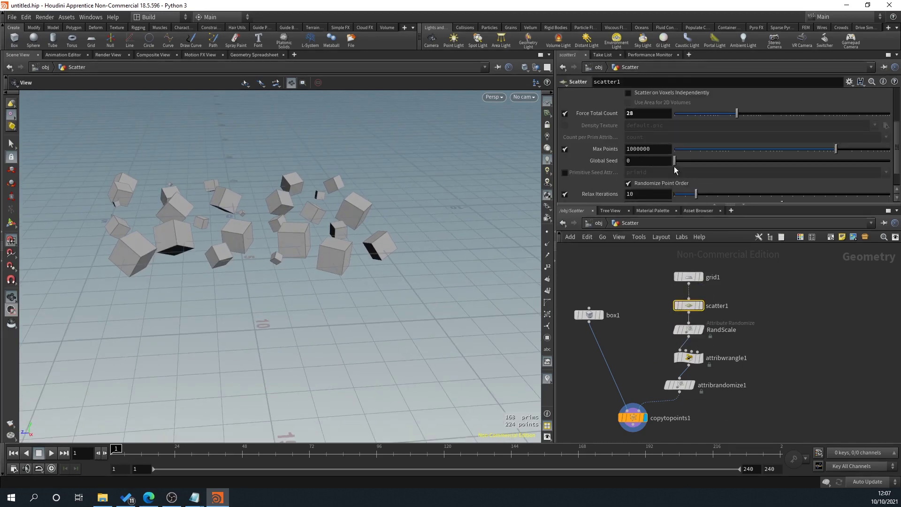
left_click_drag(676, 160, 686, 161)
left_click_drag(281, 263, 338, 258, "alt")
Step: Set RandScale's Global Seed to about 8.25 to re-randomise cube sizes
left_click(689, 328)
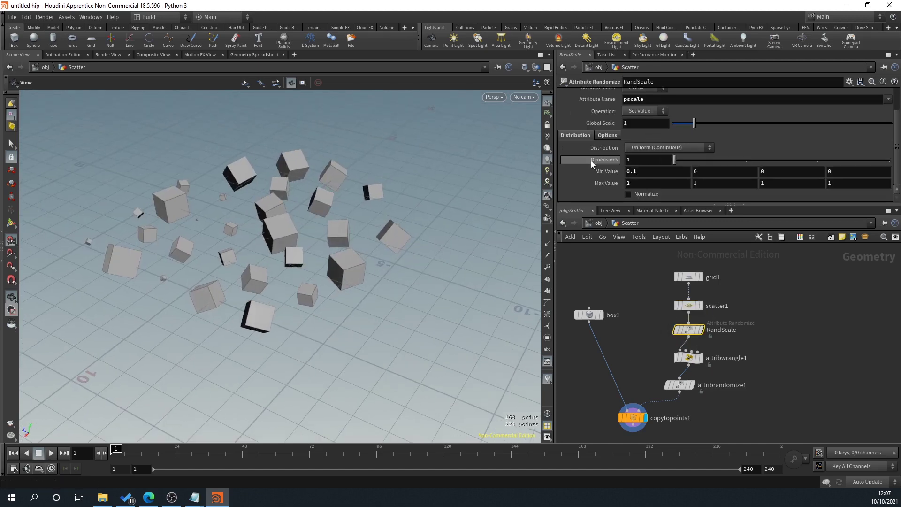
left_click(607, 135)
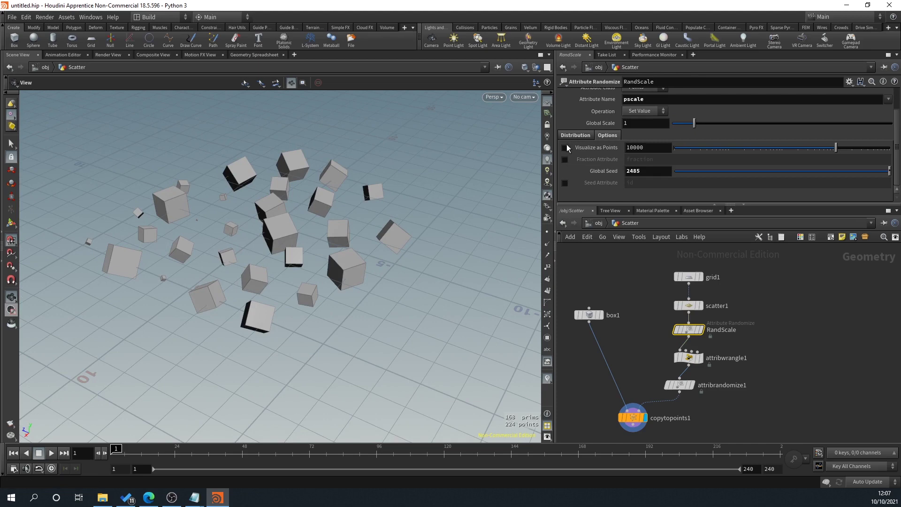
left_click_drag(888, 171, 868, 174)
left_click(576, 135)
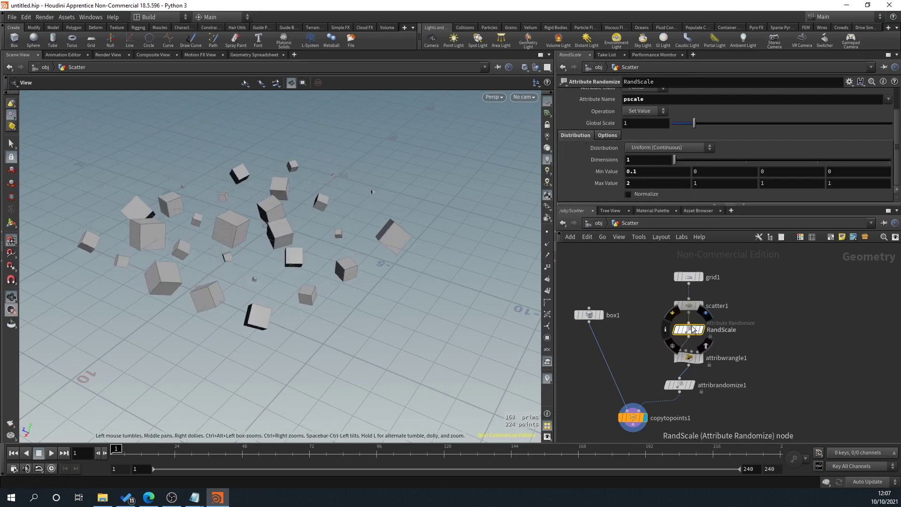
left_click(612, 134)
left_click_drag(868, 172, 852, 173)
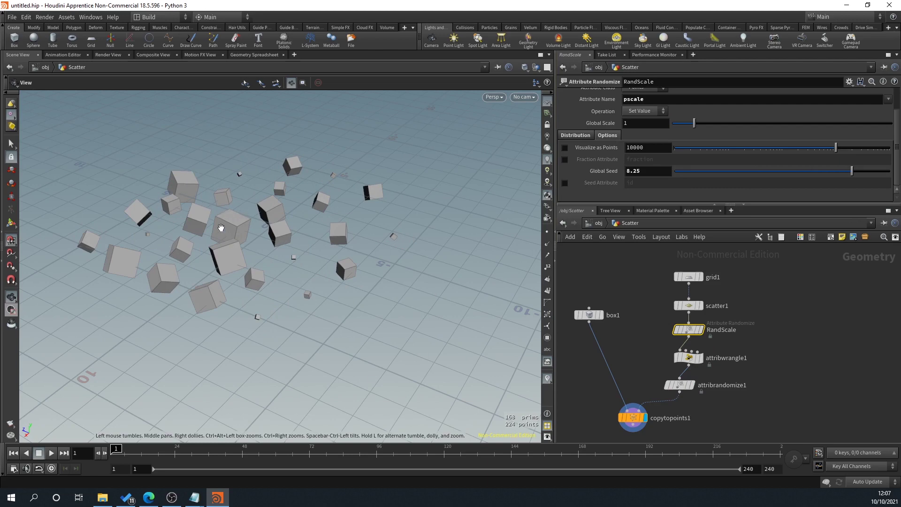
Step: Set attribrandomize1's Global Seed to about 9.08 to reshuffle cube rotations
left_click(684, 386)
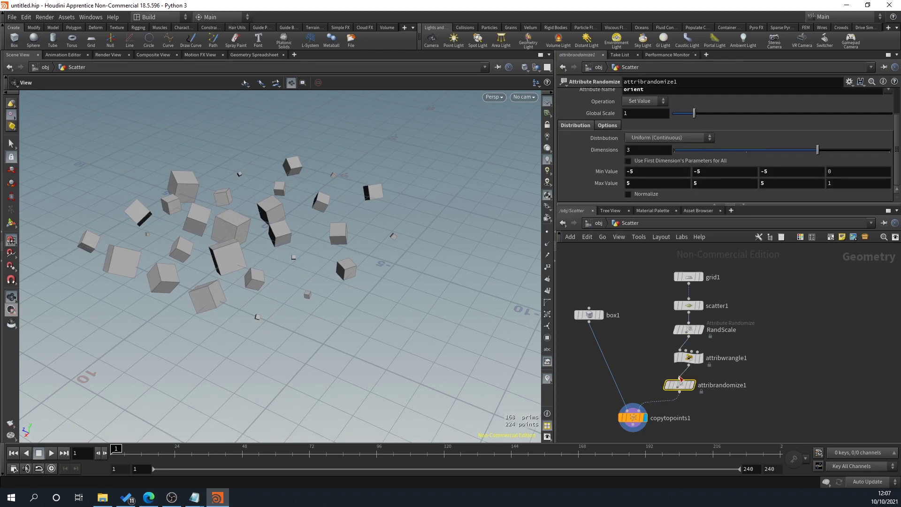
mouse_move(695, 382)
left_click(607, 126)
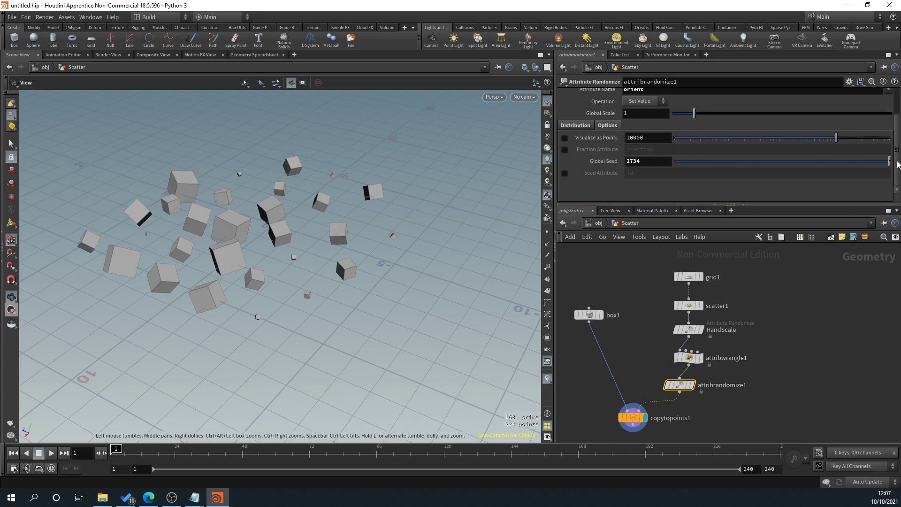
left_click_drag(895, 162, 871, 162)
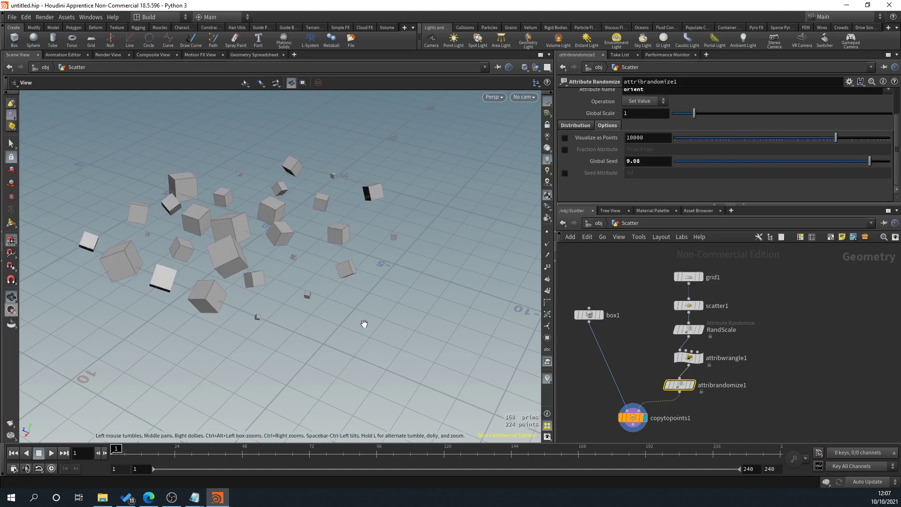
middle_click_drag(795, 400, 809, 355)
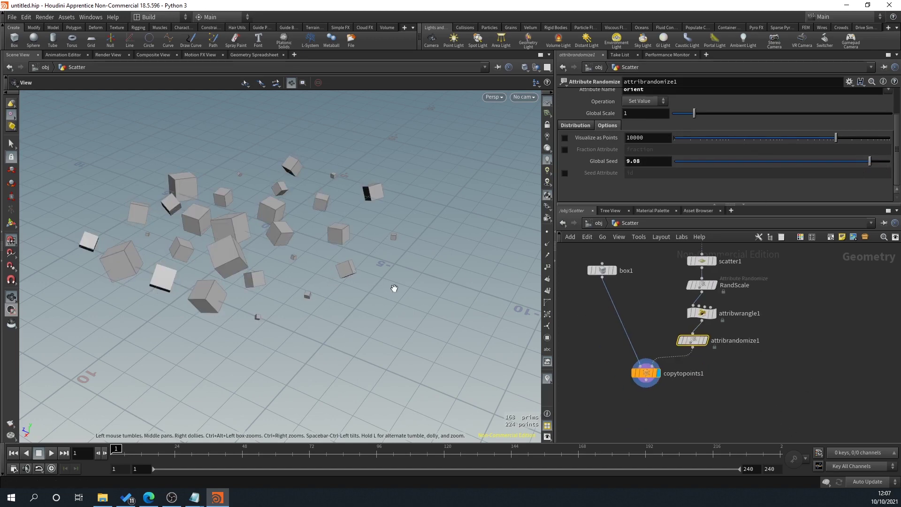
left_click(614, 270)
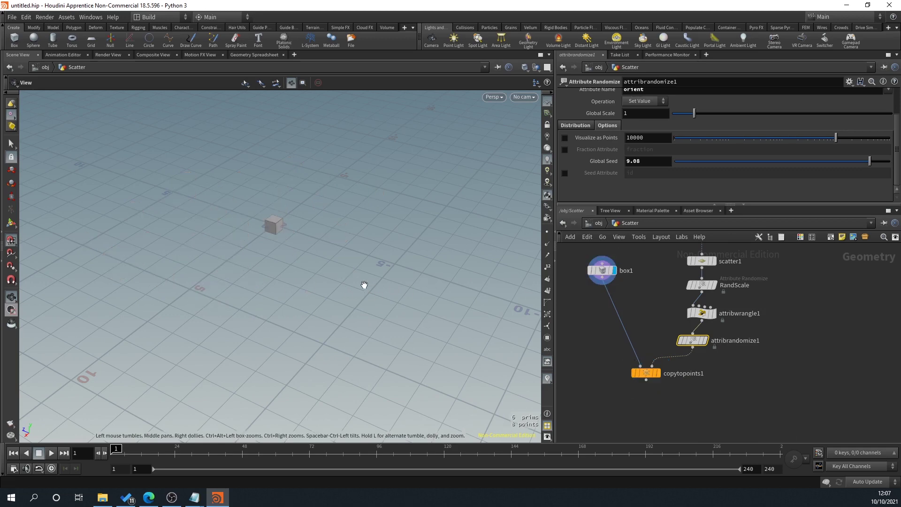
left_click_drag(348, 259, 321, 200)
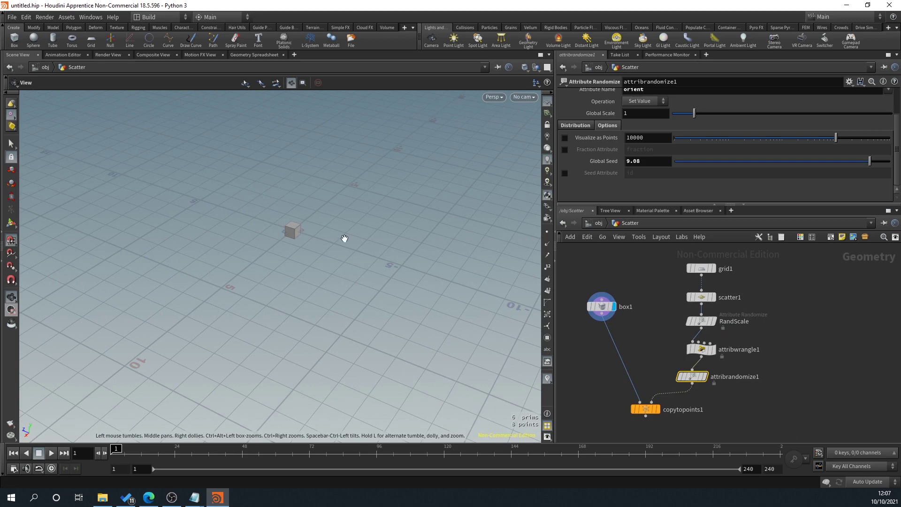
key("Tab")
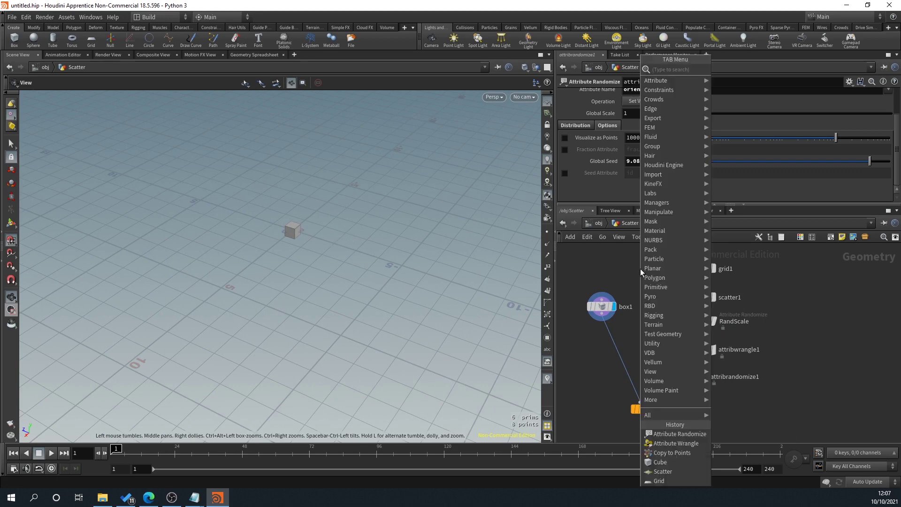
key("Escape")
left_click(712, 269)
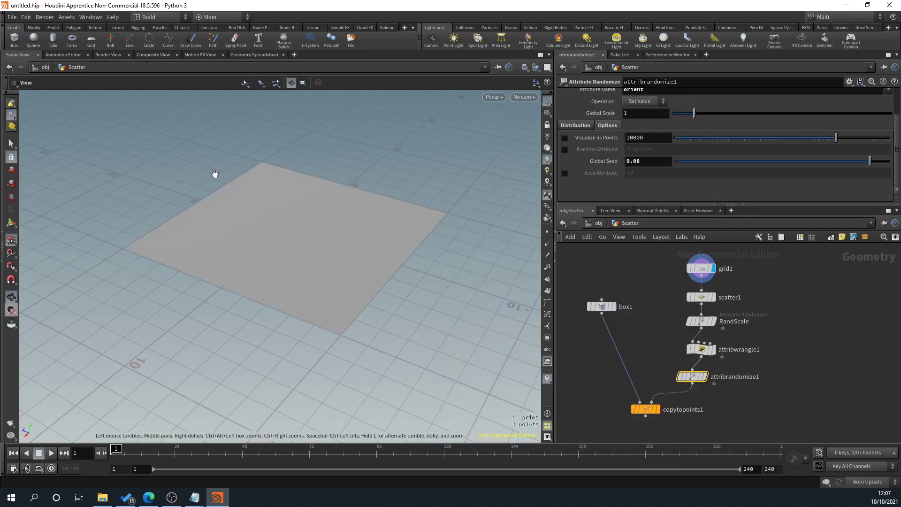
left_click(713, 297)
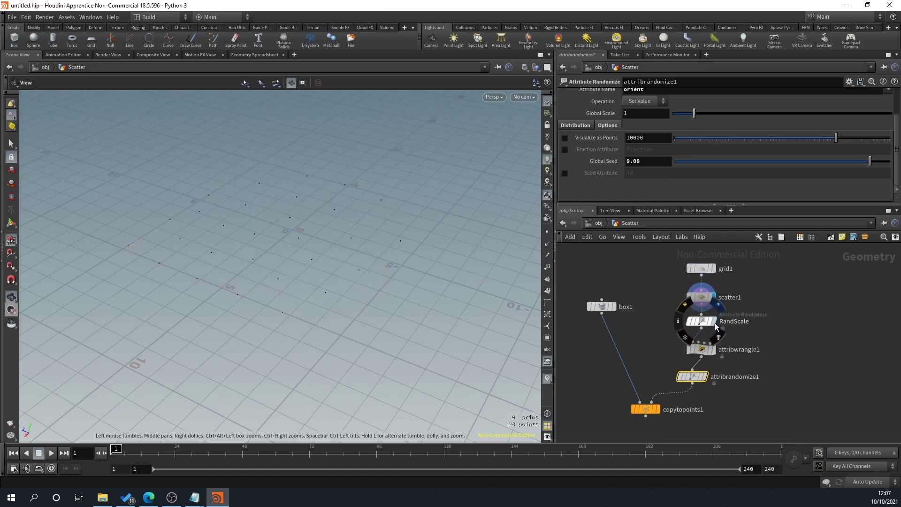
left_click(701, 321)
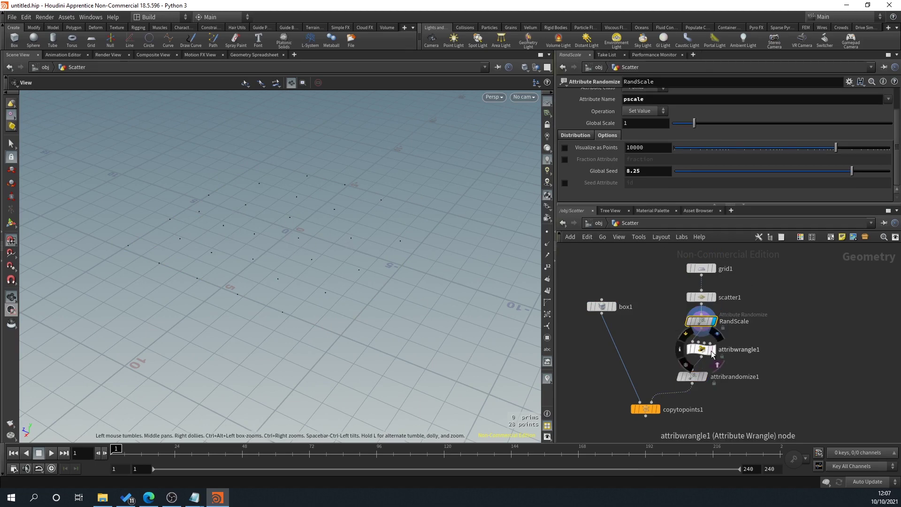
left_click(705, 353)
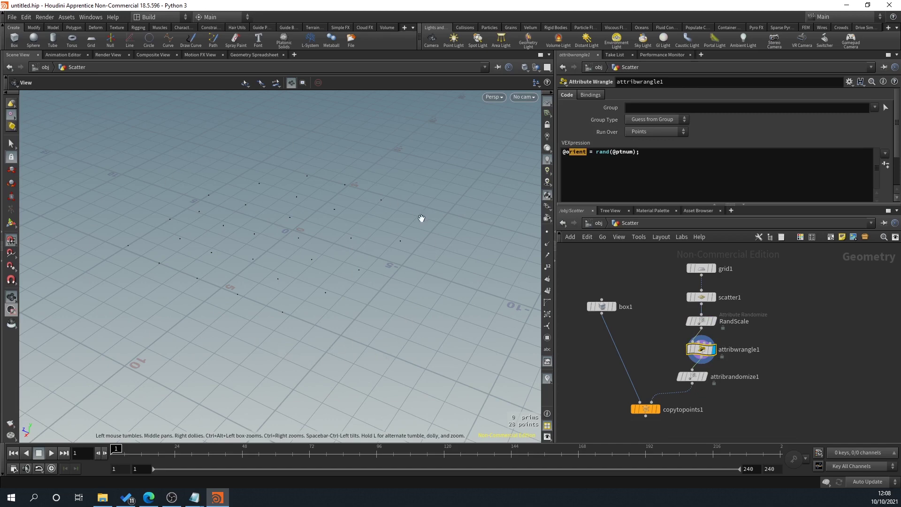
left_click(693, 377)
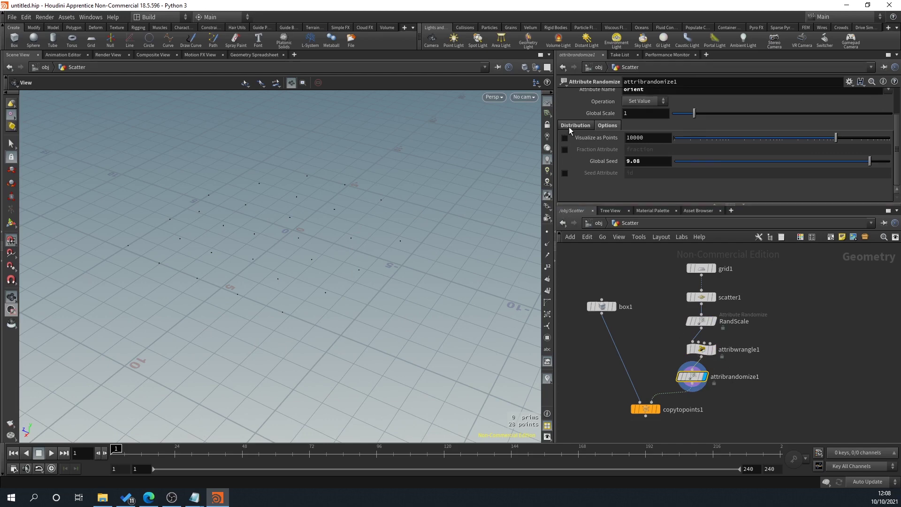
left_click(570, 126)
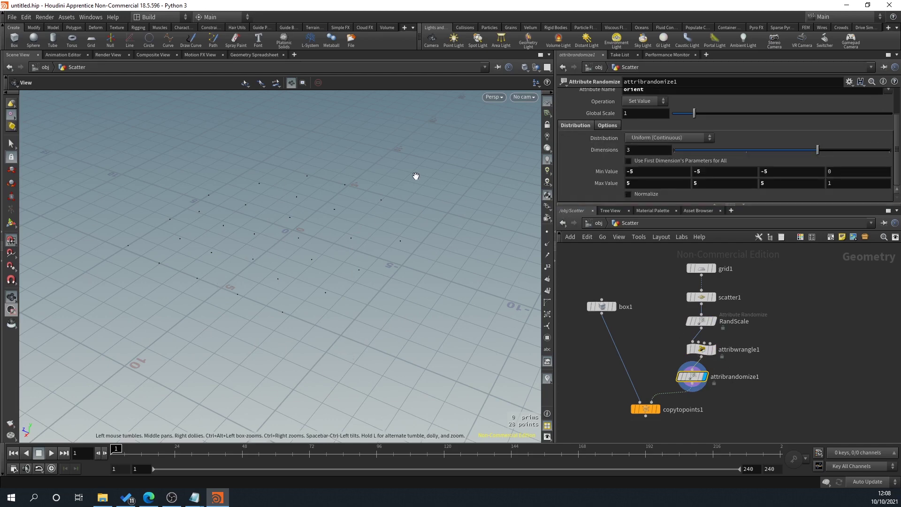
left_click(658, 410)
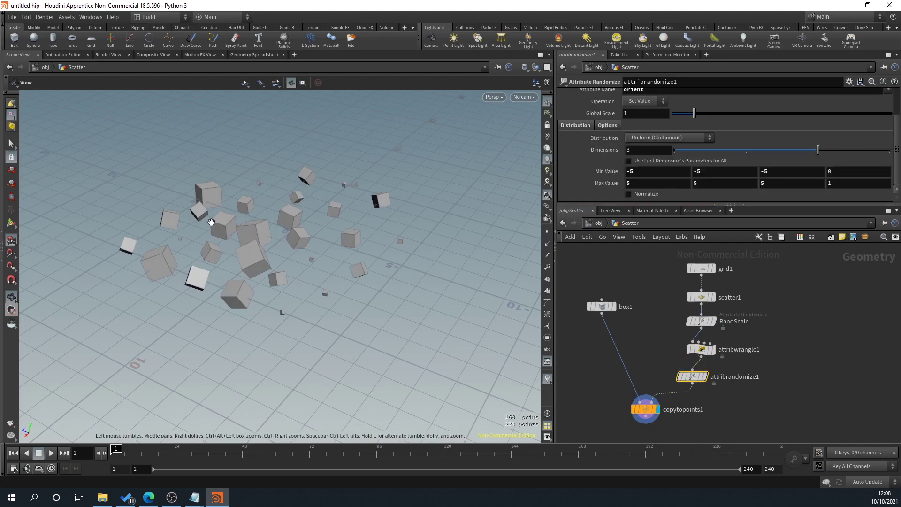
left_click_drag(337, 313, 318, 316)
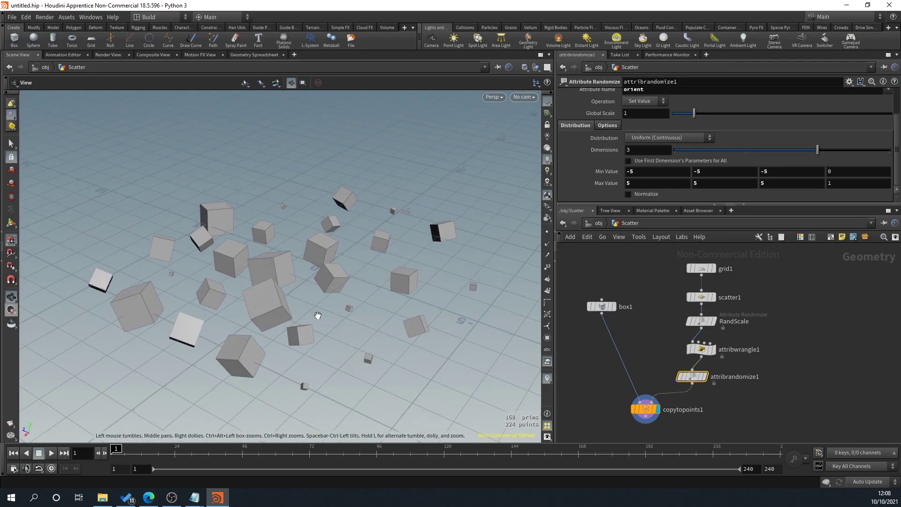